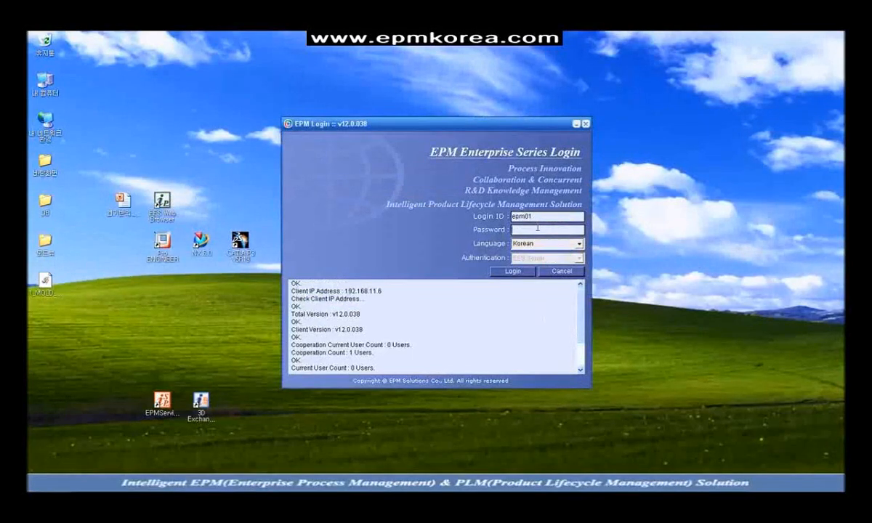
# Step: Enter the login ID and password in the EPM login dialog and check the interface language list
pyautogui.write('*')
pyautogui.click(579, 245)
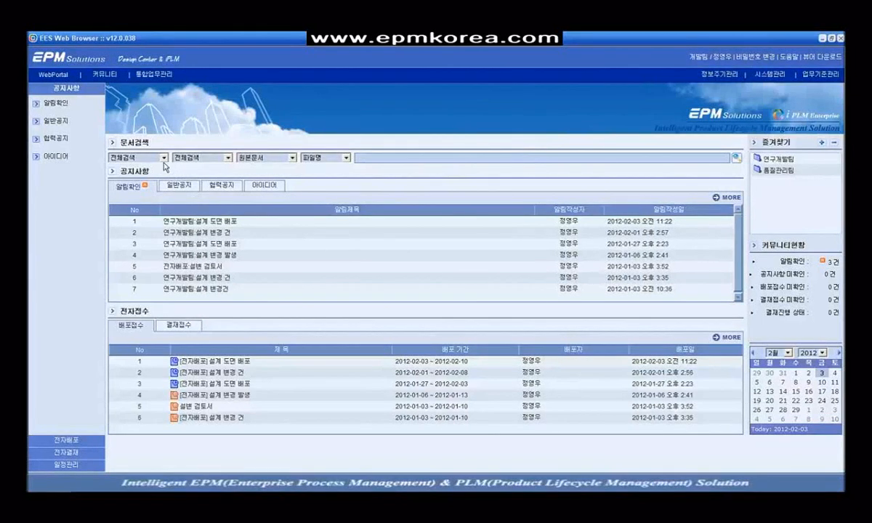
# Step: Search all scopes (전체검색) for file names matching *환경
pyautogui.click(157, 157)
pyautogui.click(157, 175)
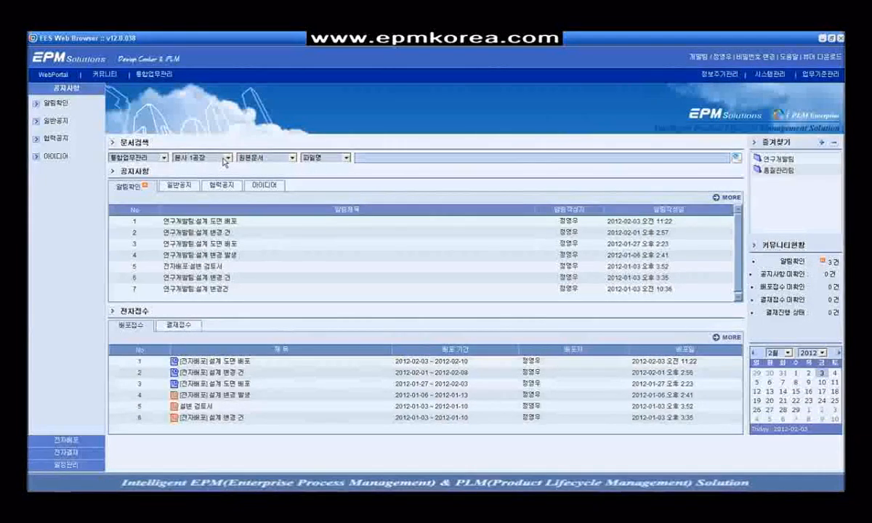
pyautogui.click(160, 156)
pyautogui.click(155, 167)
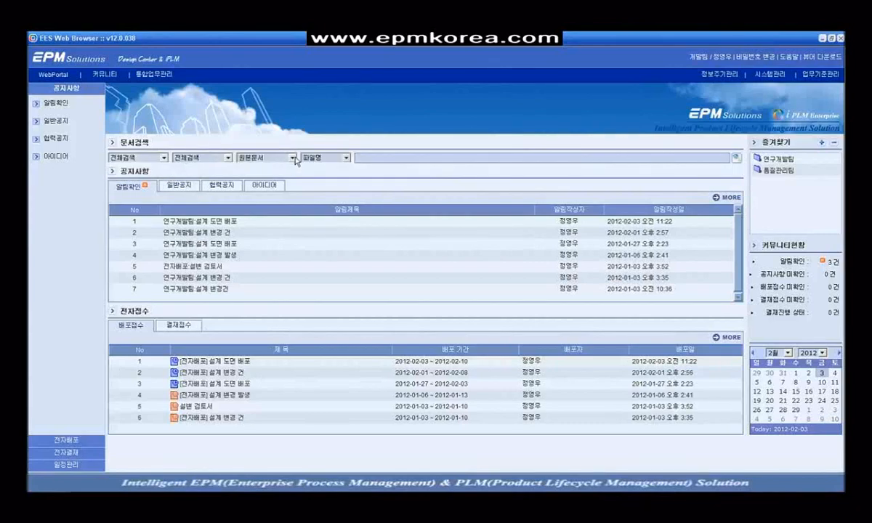
pyautogui.click(378, 158)
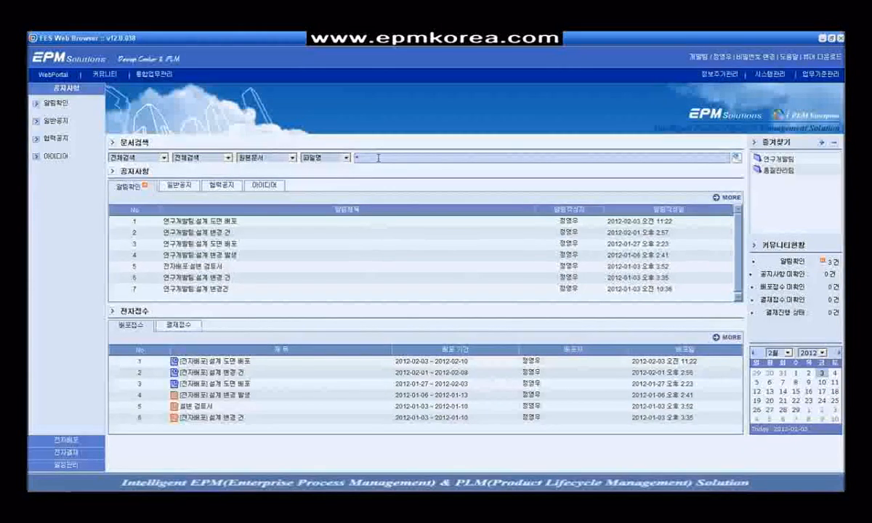
pyautogui.write('*한')
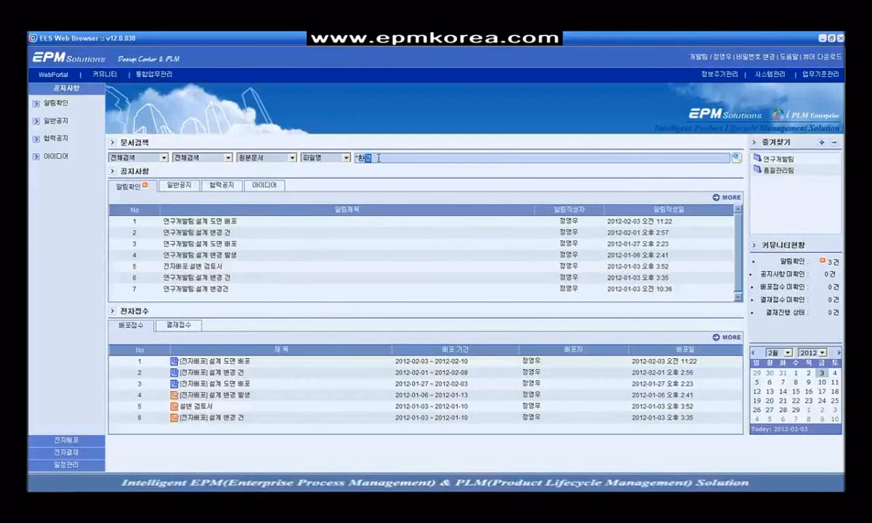
pyautogui.press('Return')
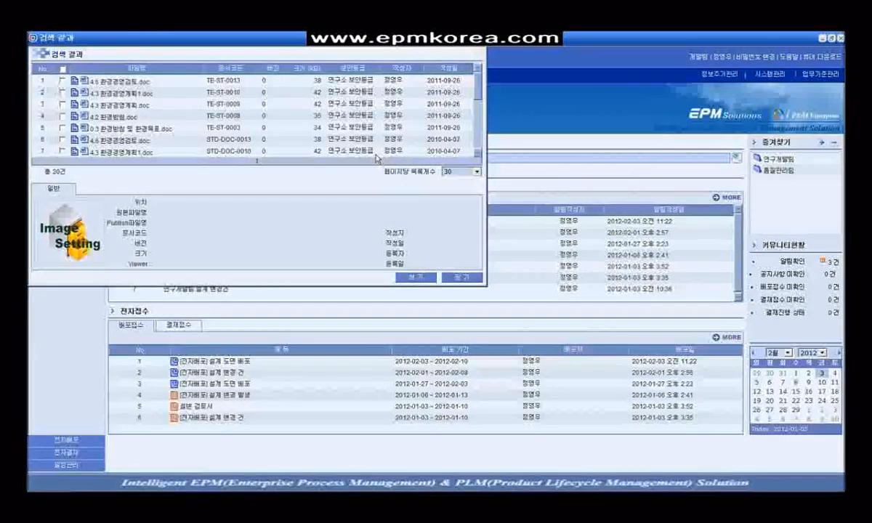
# Step: Review the search results, including 4.6 환경경영검토.doc, then close them and return to the notices
pyautogui.moveTo(349, 44); pyautogui.dragTo(518, 97)
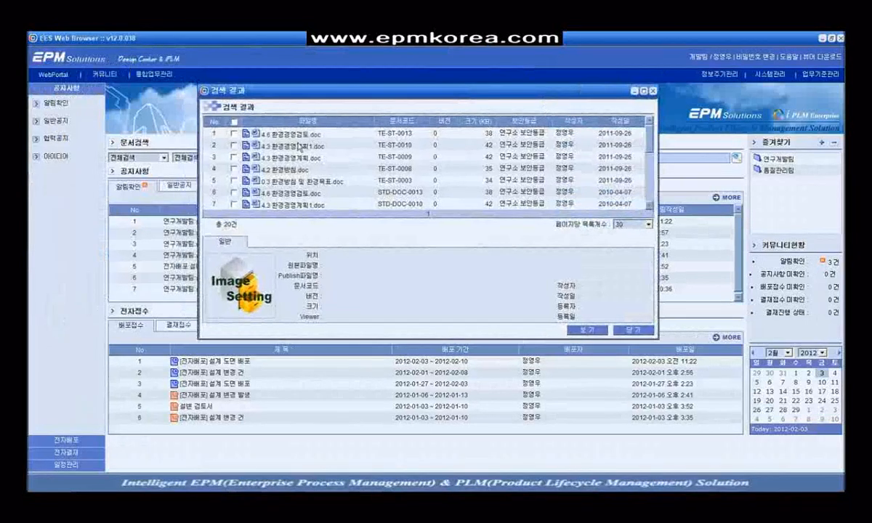
pyautogui.click(301, 145)
pyautogui.scroll(-2, 321, 163)
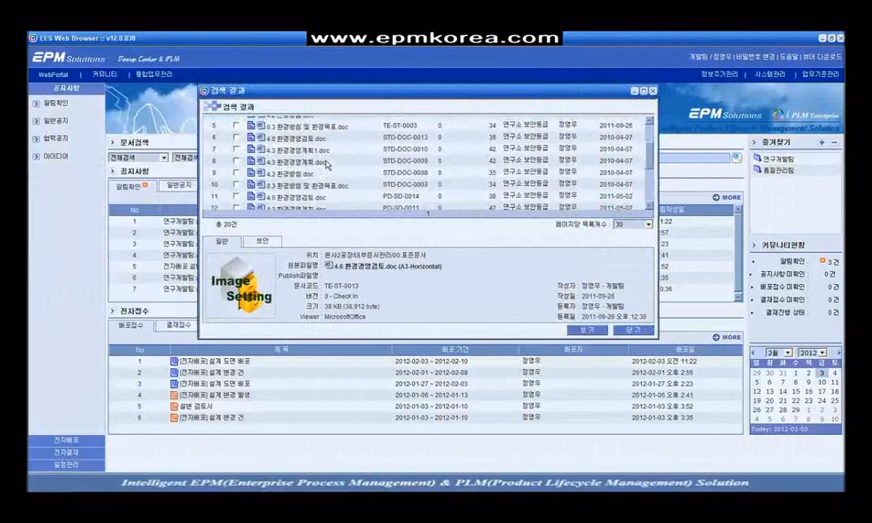
pyautogui.scroll(-4, 327, 165)
pyautogui.doubleClick(307, 155)
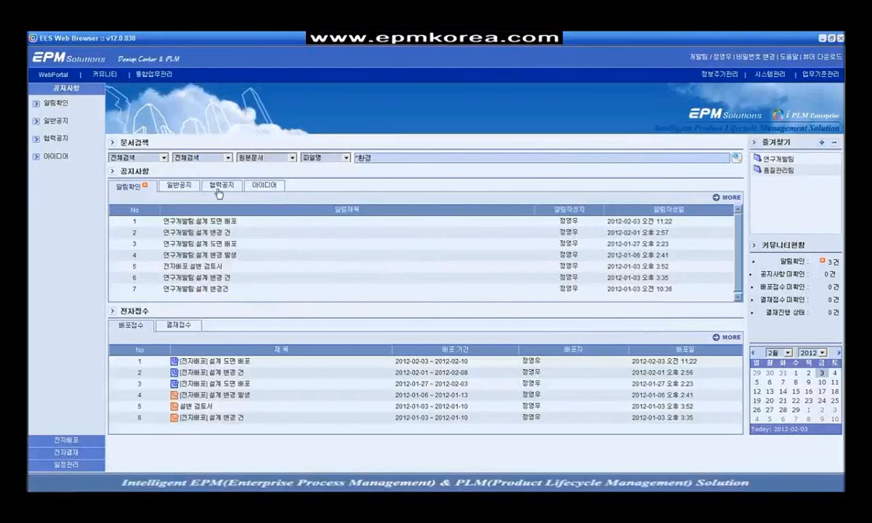
pyautogui.click(169, 182)
# Step: Read the newest general notice, close it, and open the first electronic receipt entry
pyautogui.click(249, 220)
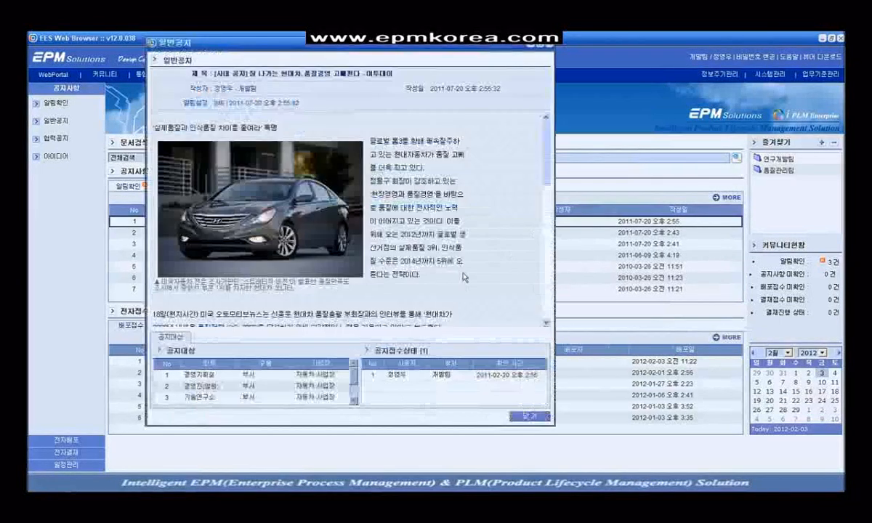
pyautogui.scroll(-3, 459, 258)
pyautogui.scroll(-2, 436, 240)
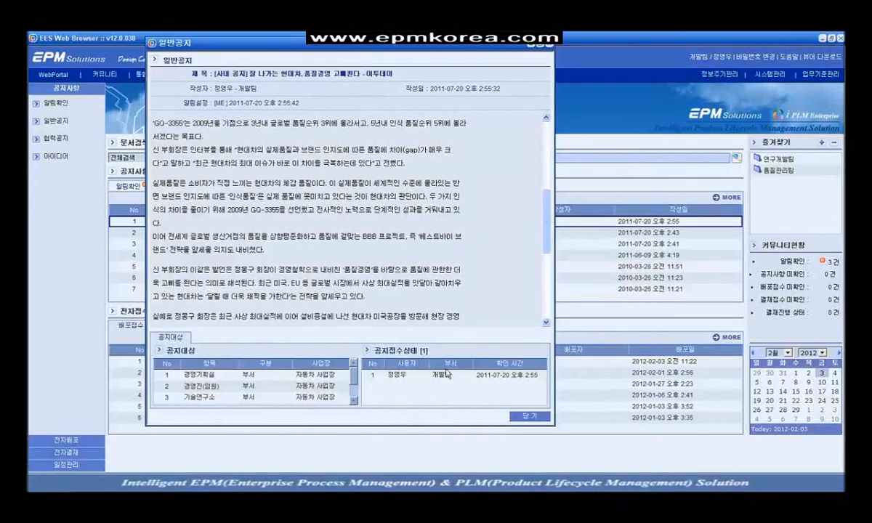
pyautogui.click(530, 416)
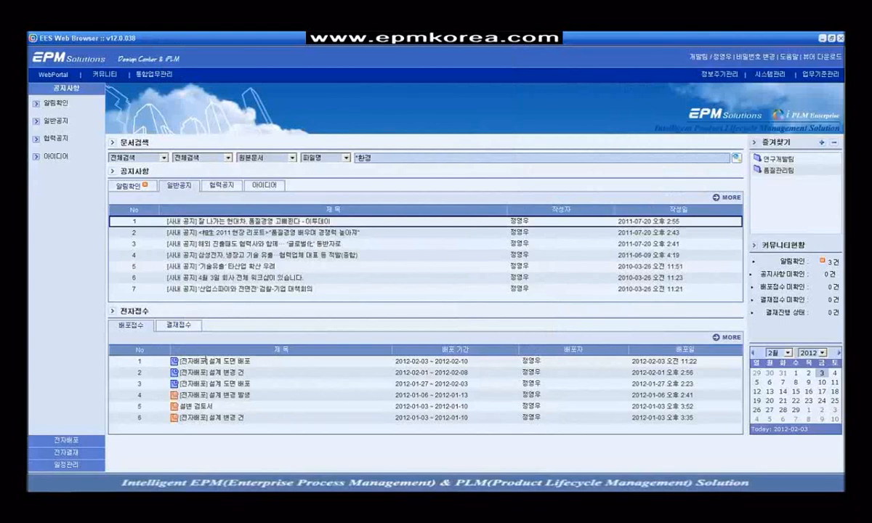
pyautogui.click(205, 361)
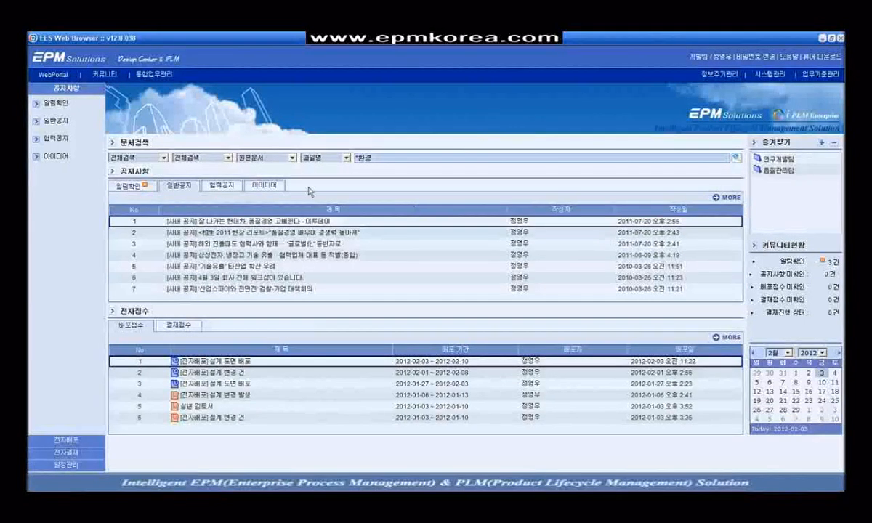
pyautogui.click(162, 78)
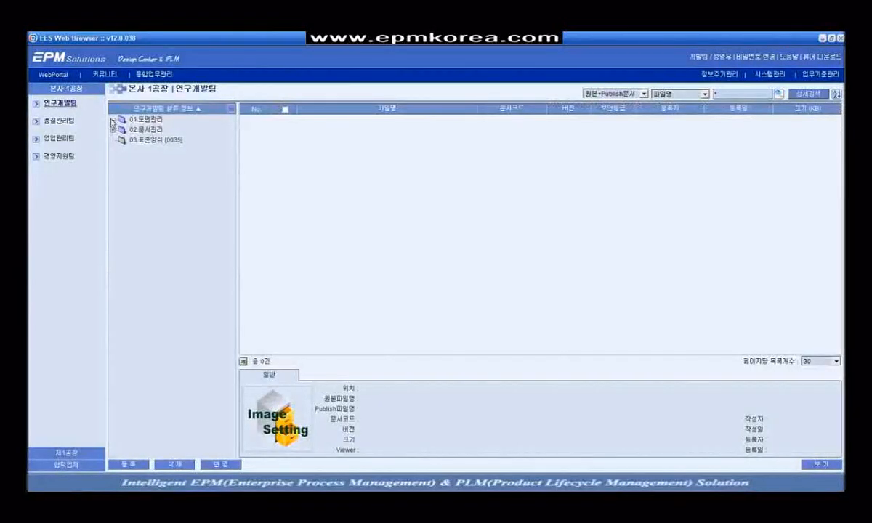
# Step: Expand 01.도면관리 and 02.문서관리, select 01.작업도면, and start a new document registration
pyautogui.click(113, 120)
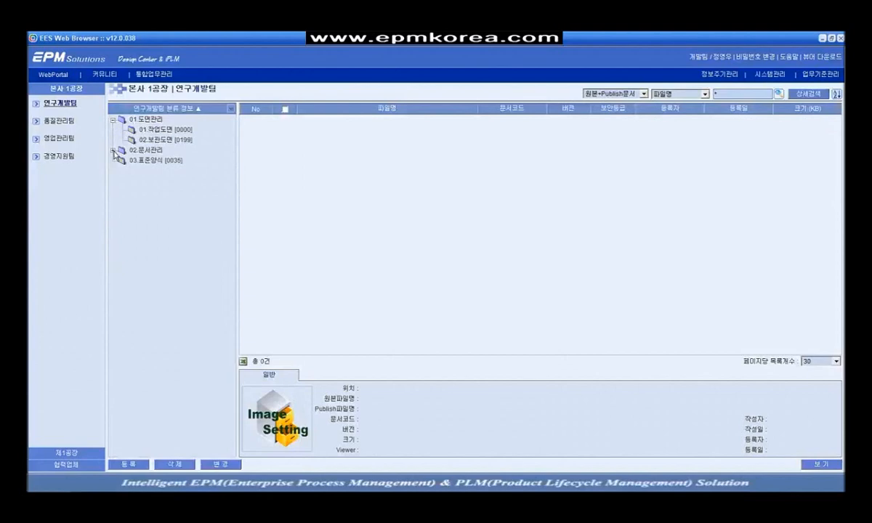
pyautogui.click(113, 149)
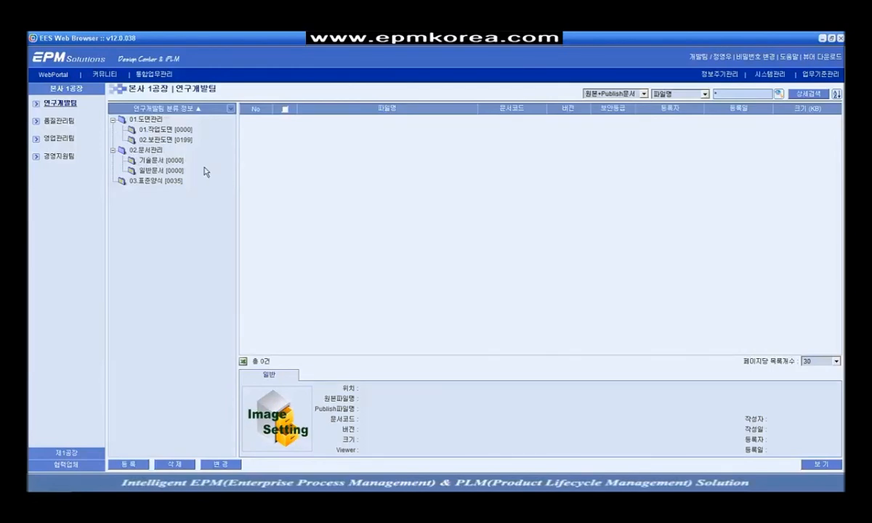
pyautogui.click(186, 131)
pyautogui.click(128, 464)
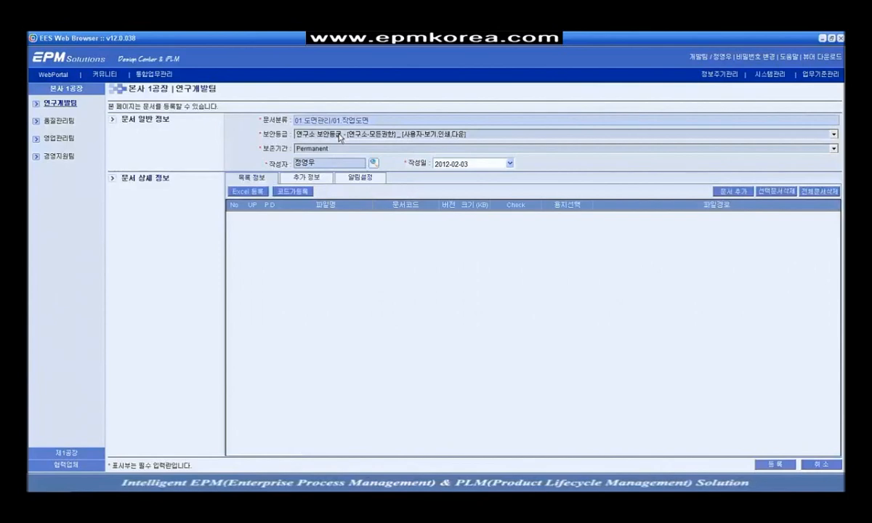
# Step: Keep the research-lab security grade and set the retention period to Permanent
pyautogui.click(350, 132)
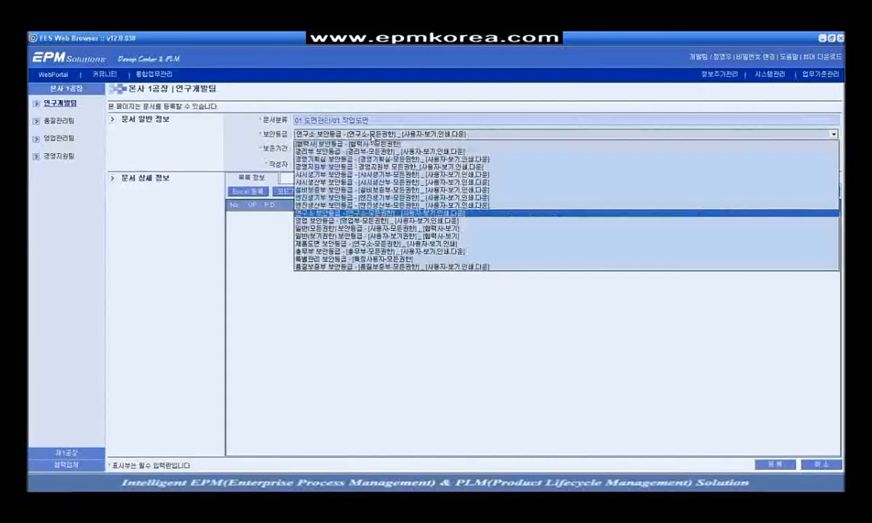
pyautogui.click(372, 135)
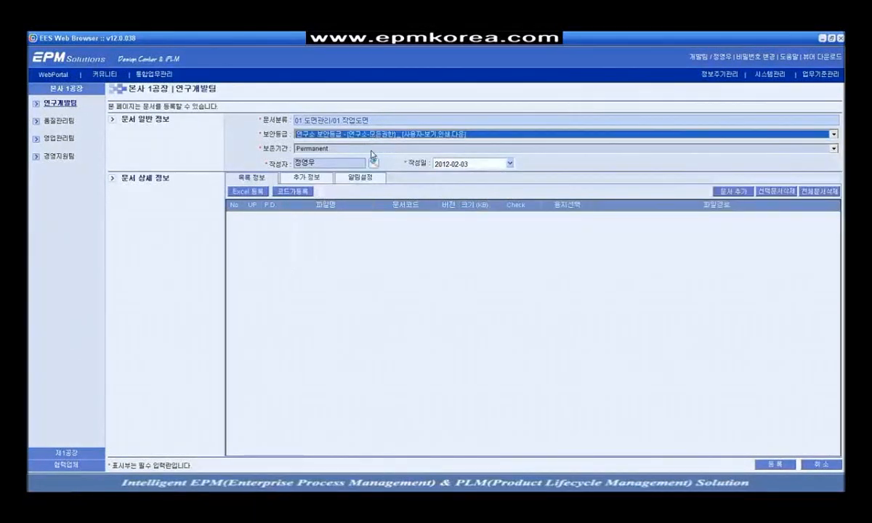
pyautogui.click(372, 150)
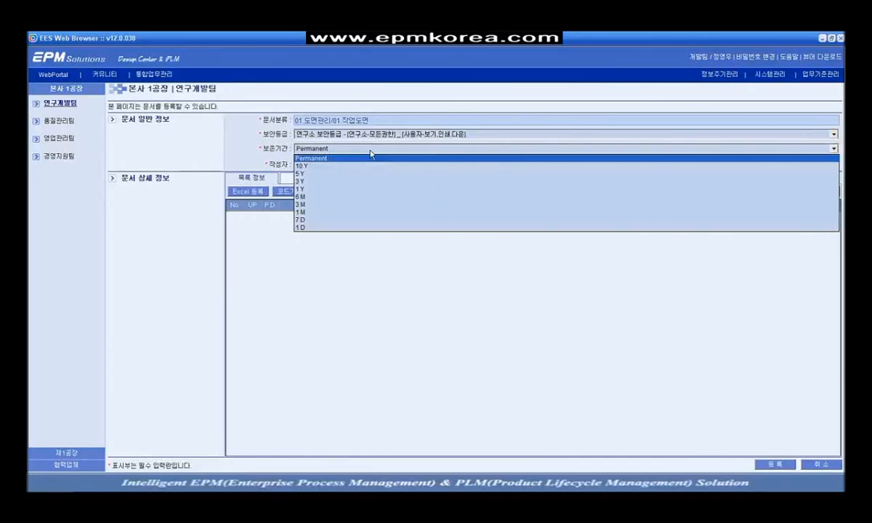
pyautogui.click(371, 152)
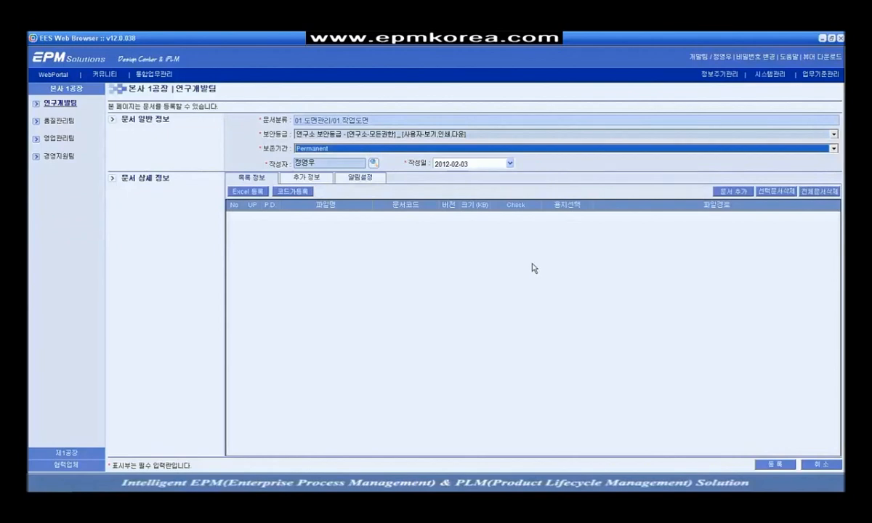
# Step: Add Vacuum Transfer Switch VTS.jpg plus 13 DB files (110599.pdf to Vacuum Interrupter VI.jpg) and register all 14
pyautogui.click(734, 192)
pyautogui.moveTo(480, 120); pyautogui.dragTo(467, 142)
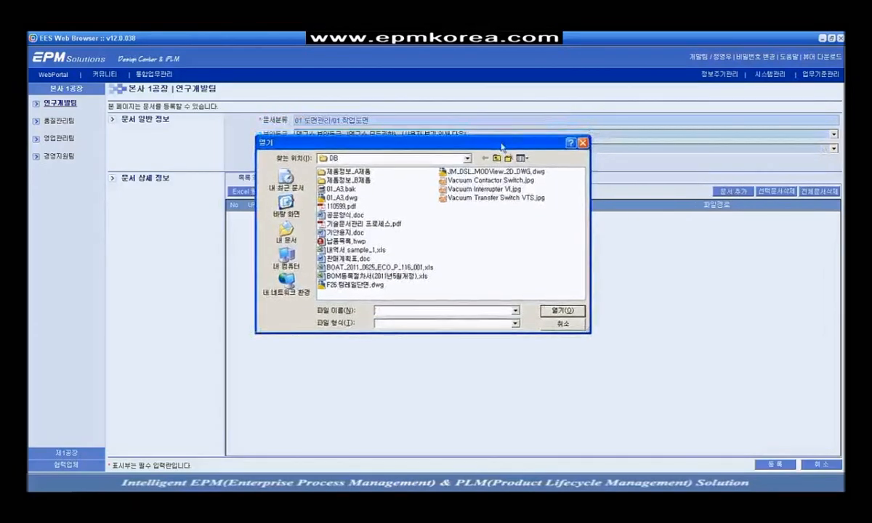
pyautogui.click(490, 199)
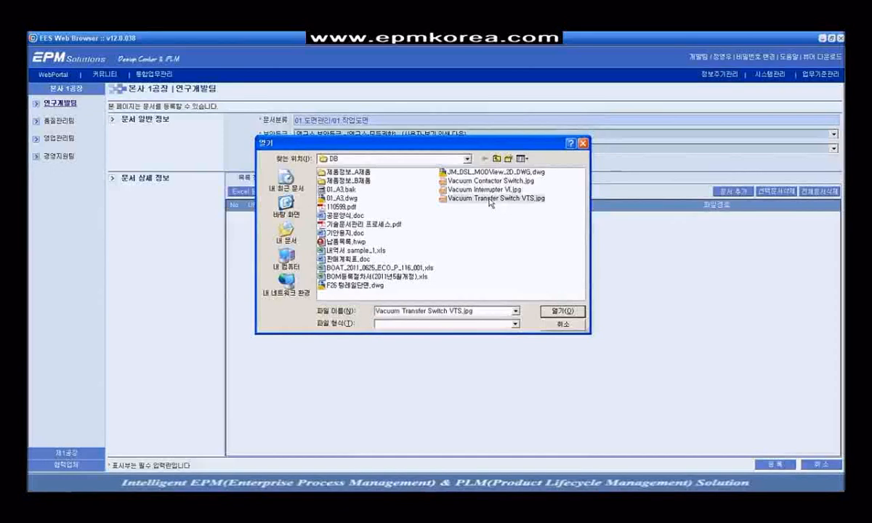
pyautogui.click(560, 312)
pyautogui.click(731, 191)
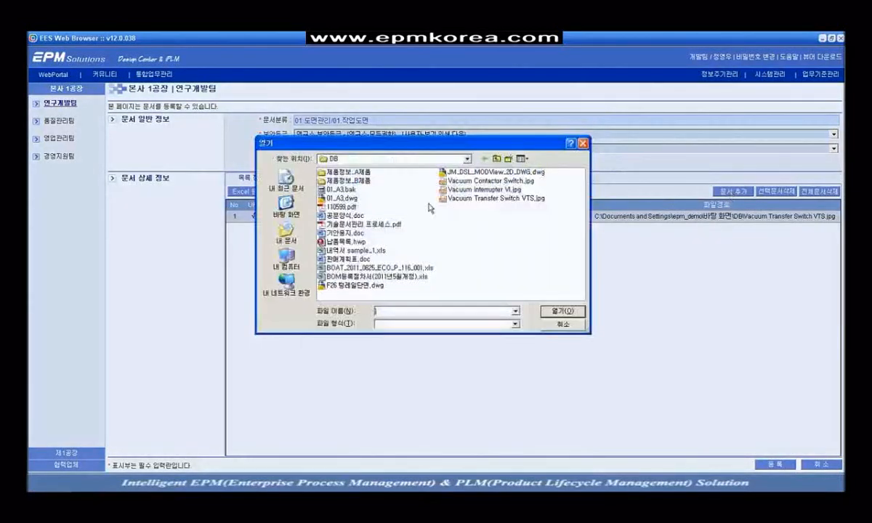
pyautogui.click(476, 190)
pyautogui.keyDown('shift'); pyautogui.click(340, 206); pyautogui.keyUp('shift')
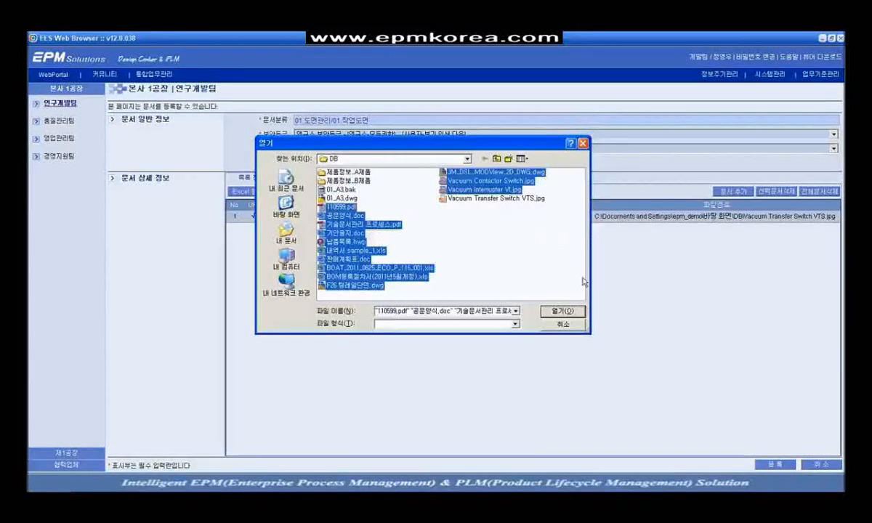
pyautogui.click(561, 312)
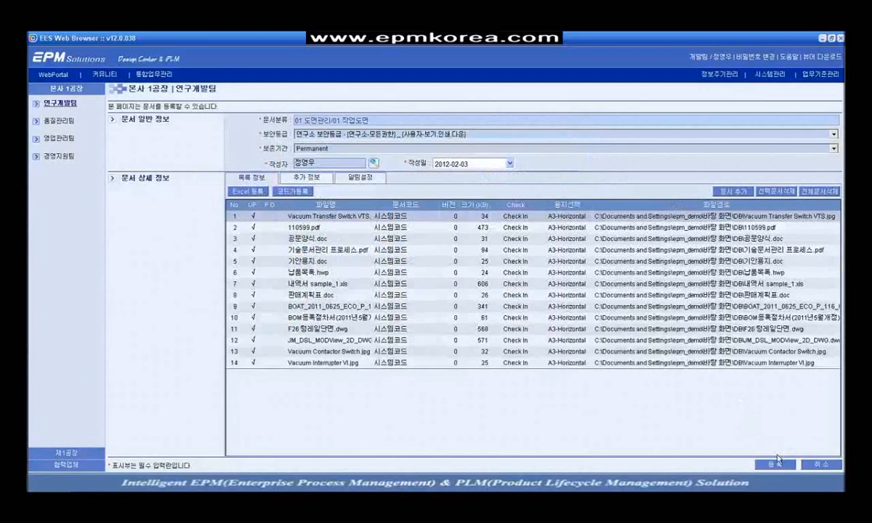
pyautogui.click(776, 465)
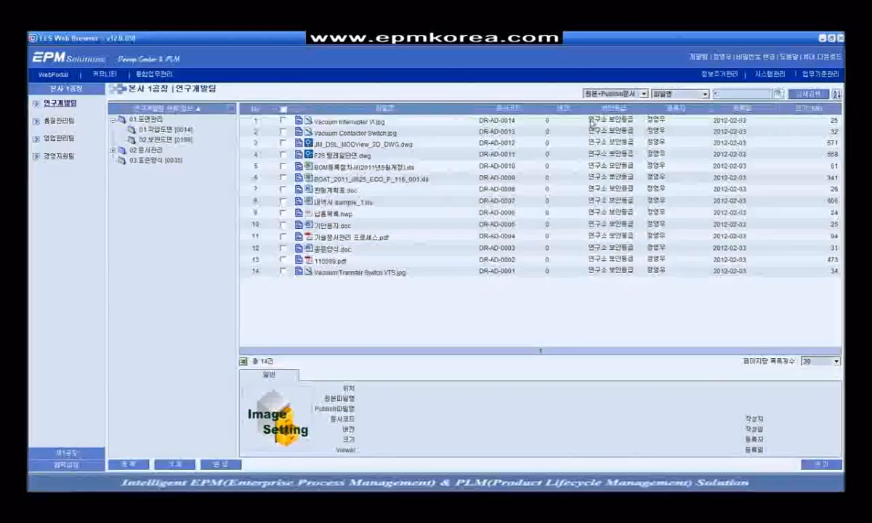
# Step: Check the details of Vacuum Interrupter VI.jpg in the 01.작업도면 file list
pyautogui.click(377, 120)
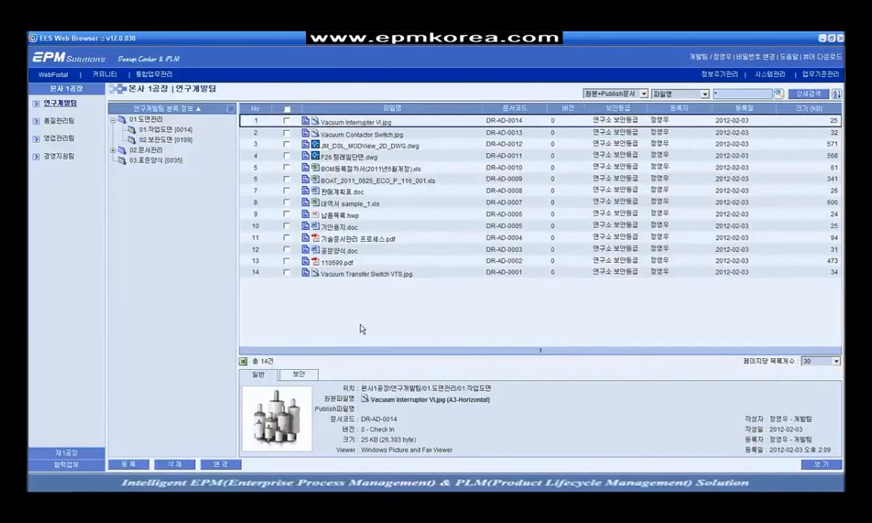
pyautogui.click(173, 128)
# Step: Register the DB > 제품정보_A제품 folder into 01.작업도면, keeping the security grade
pyautogui.rightClick(171, 129)
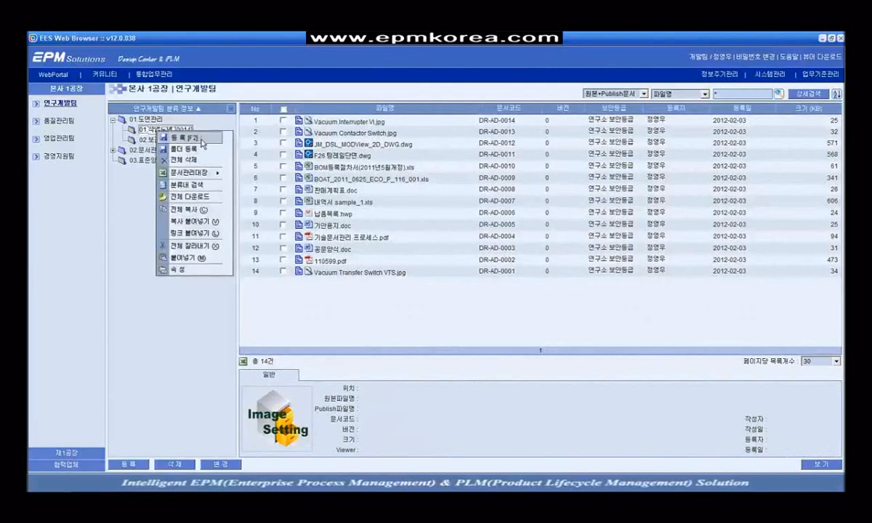
pyautogui.click(197, 150)
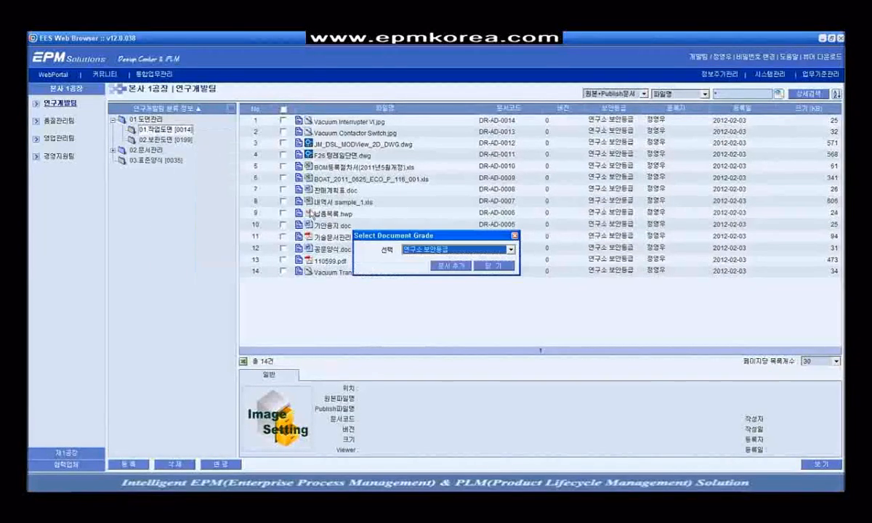
pyautogui.click(450, 266)
pyautogui.click(358, 286)
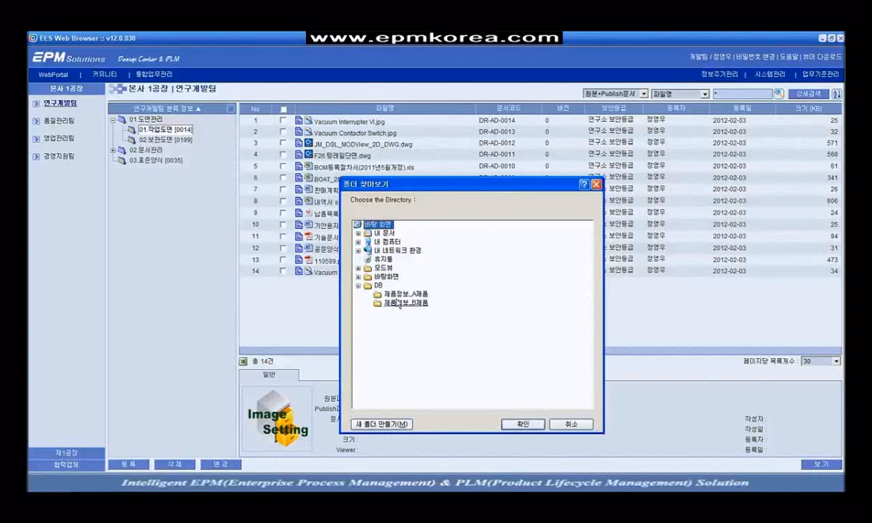
pyautogui.click(400, 294)
pyautogui.click(518, 423)
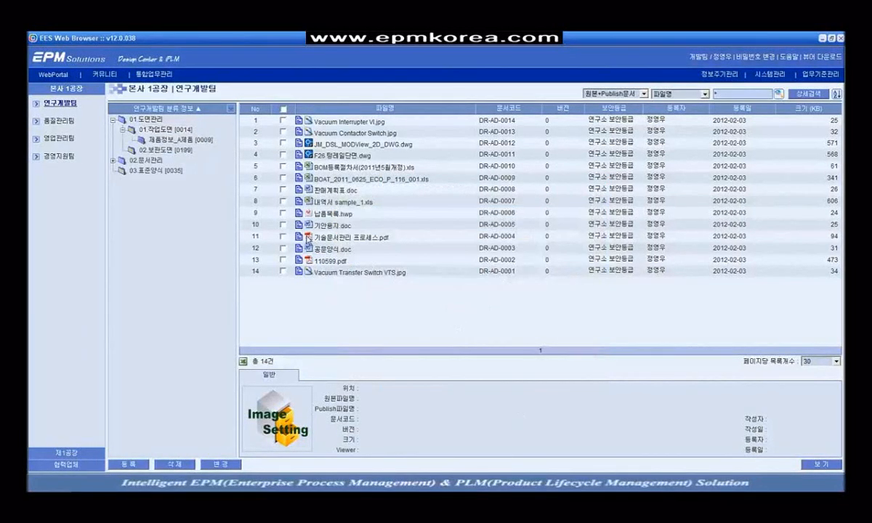
# Step: Browse the details of product images SB-D02, SB-AS11, SB-AA02 and BA-6828AK
pyautogui.click(180, 139)
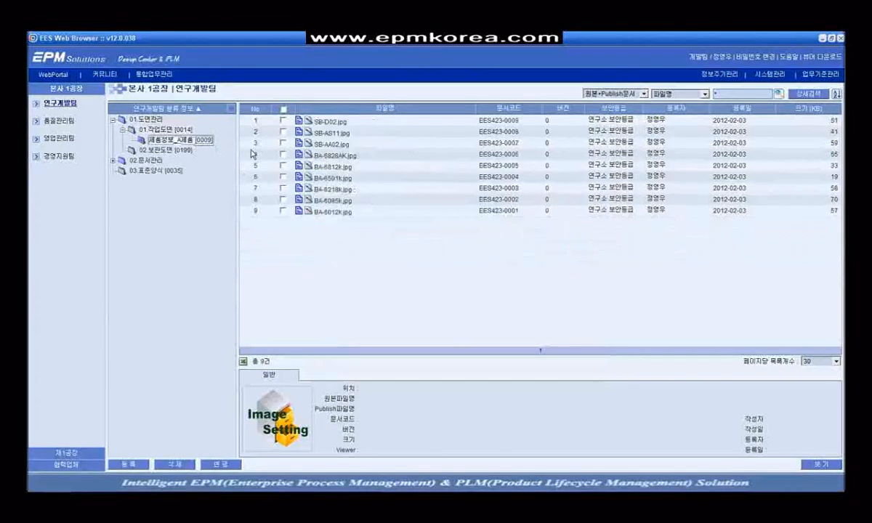
pyautogui.click(310, 123)
pyautogui.click(317, 132)
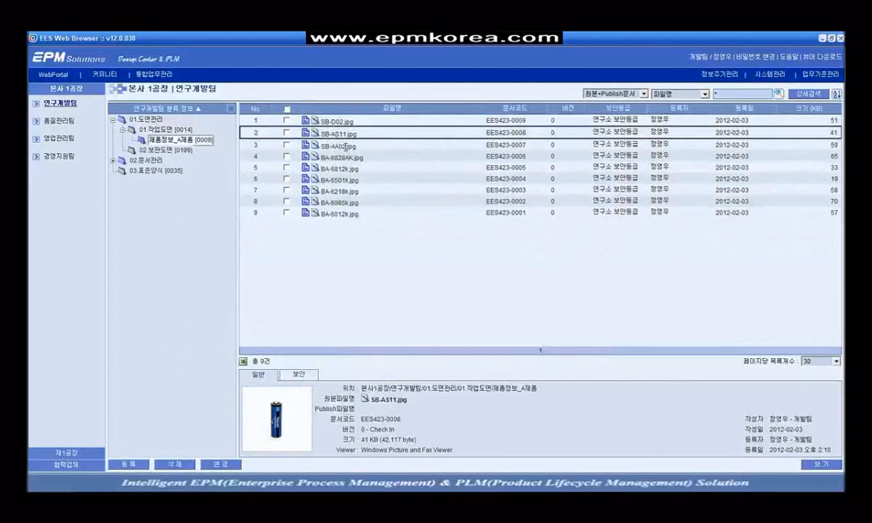
pyautogui.click(338, 144)
pyautogui.click(346, 157)
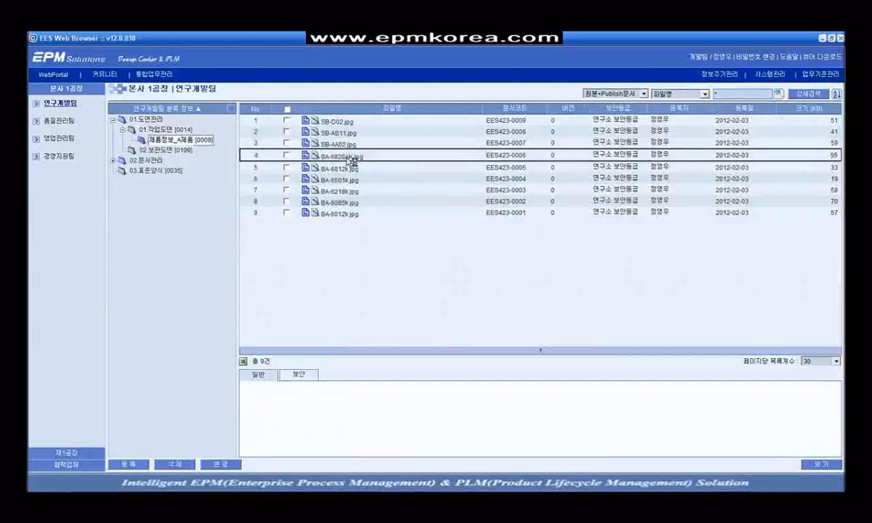
pyautogui.click(340, 168)
pyautogui.click(339, 155)
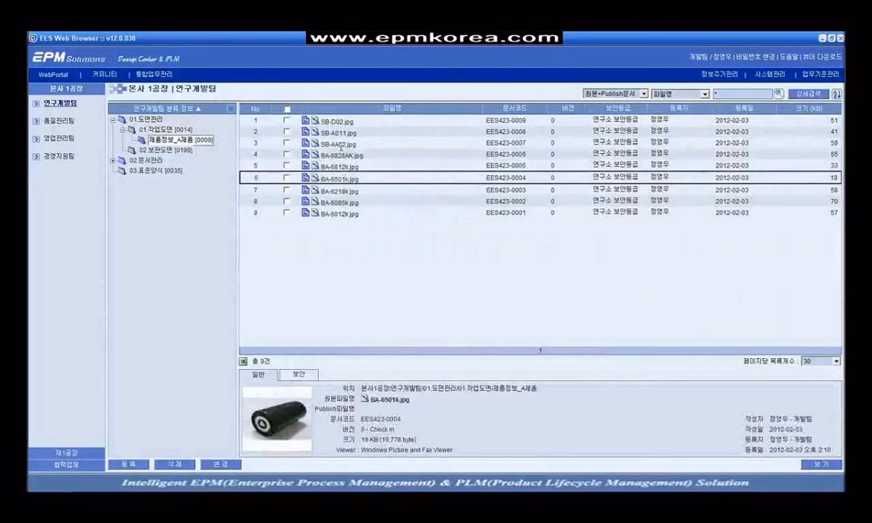
pyautogui.click(336, 145)
pyautogui.click(333, 133)
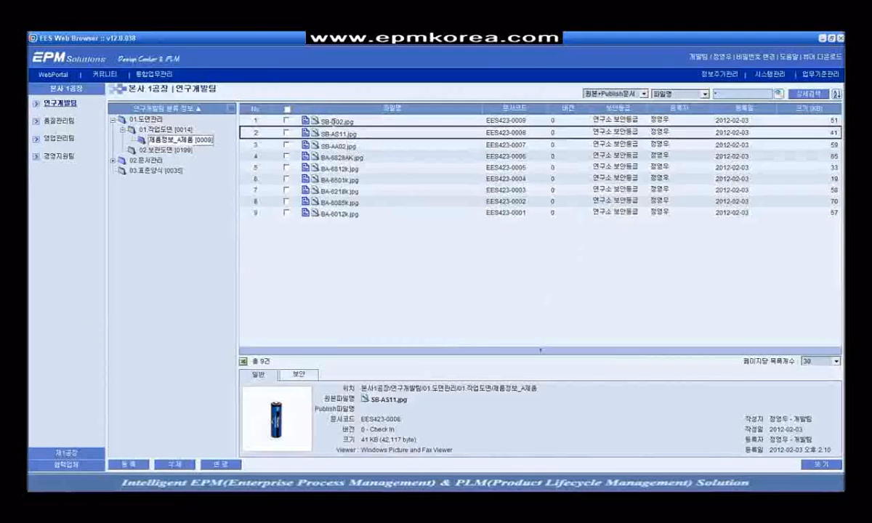
pyautogui.click(432, 313)
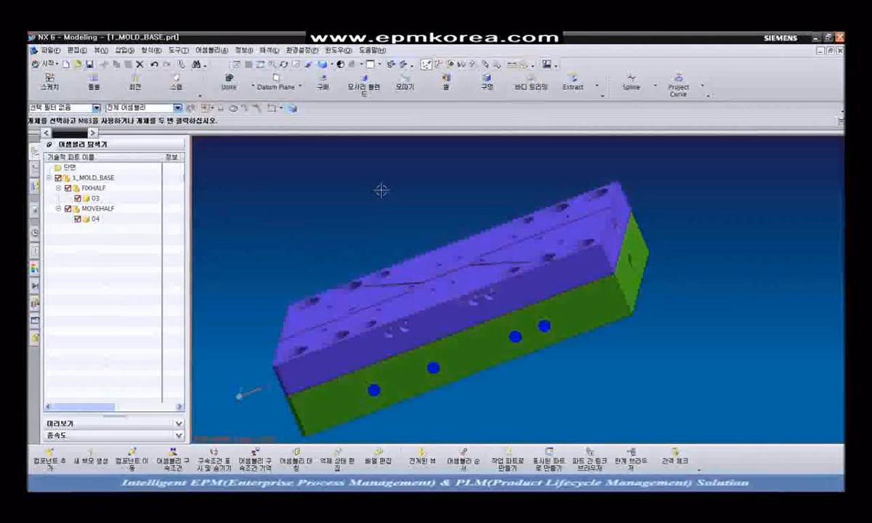
# Step: From NX, upload all five 1_MOLD_BASE part files, including FIXHALF and MOVEHALF parts, into 01.작업도면
pyautogui.click(548, 67)
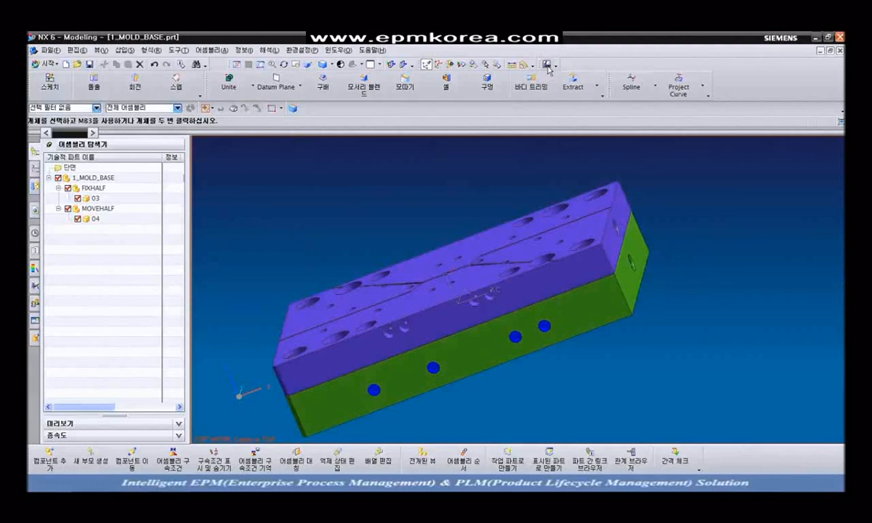
pyautogui.click(289, 166)
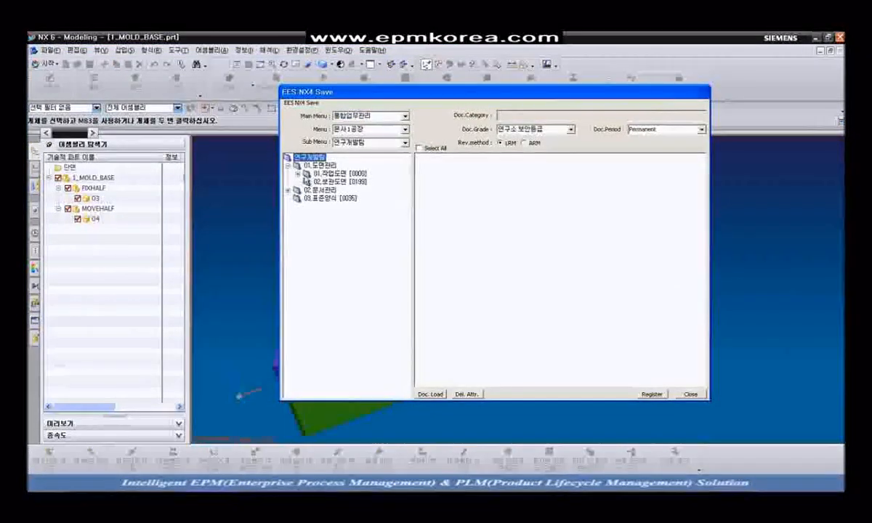
pyautogui.click(297, 173)
pyautogui.click(317, 175)
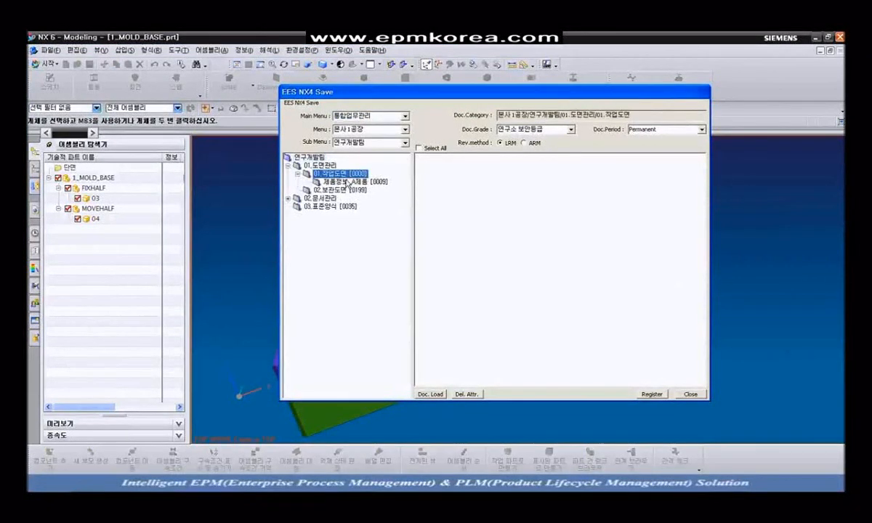
pyautogui.click(430, 394)
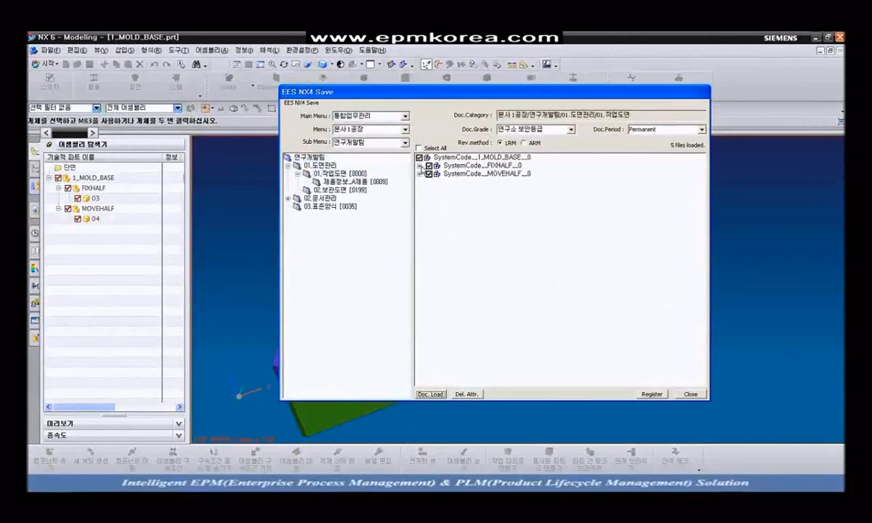
pyautogui.click(420, 166)
pyautogui.click(420, 182)
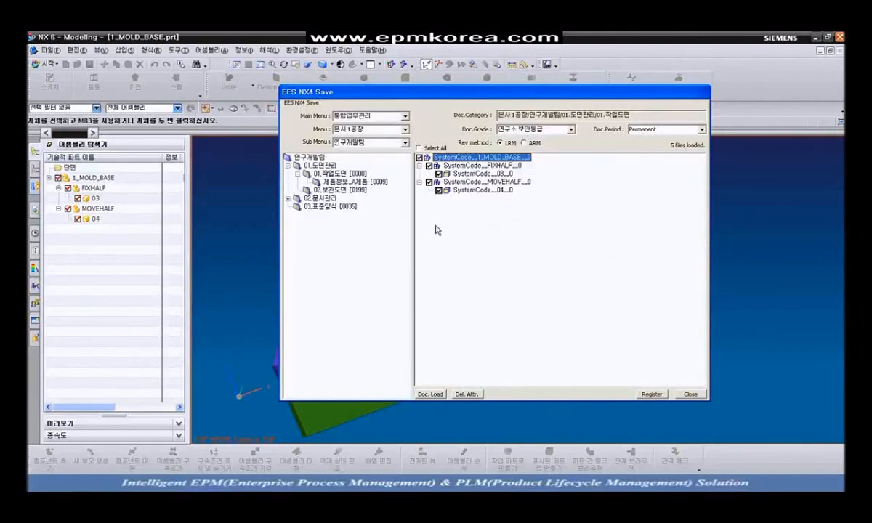
pyautogui.click(652, 395)
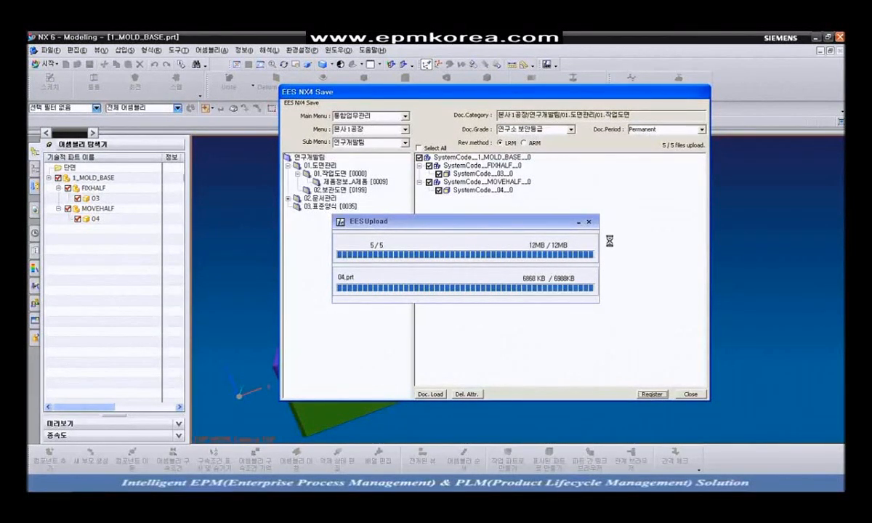
pyautogui.click(494, 261)
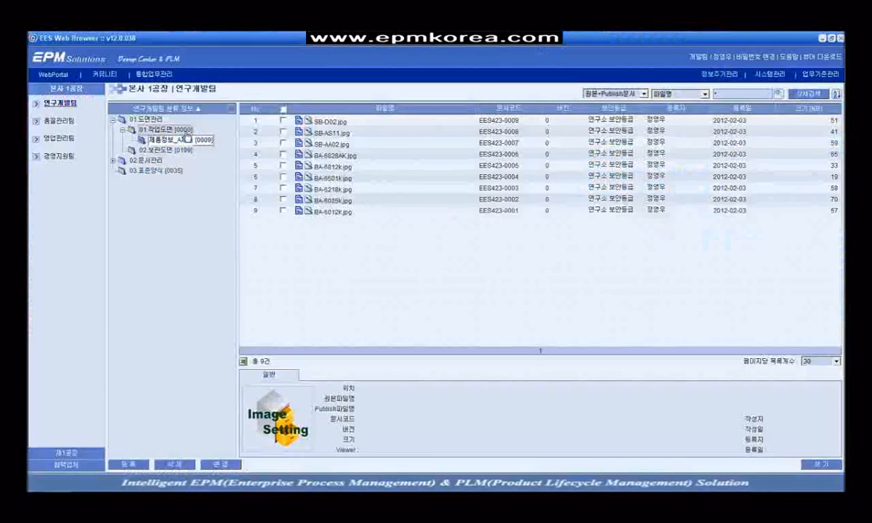
# Step: Open 1_MOLD_BASE.prt from 01.작업도면 in UG NX 6.0 with its full assembly structure
pyautogui.click(165, 129)
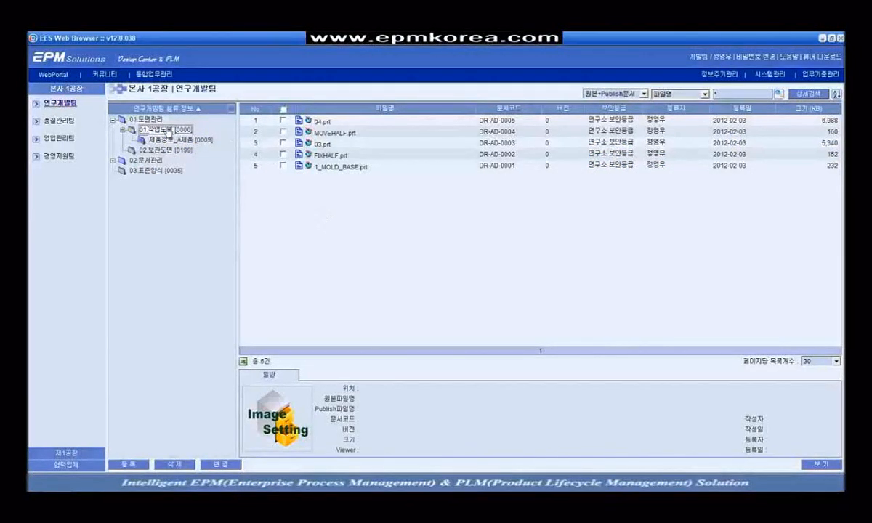
pyautogui.click(329, 166)
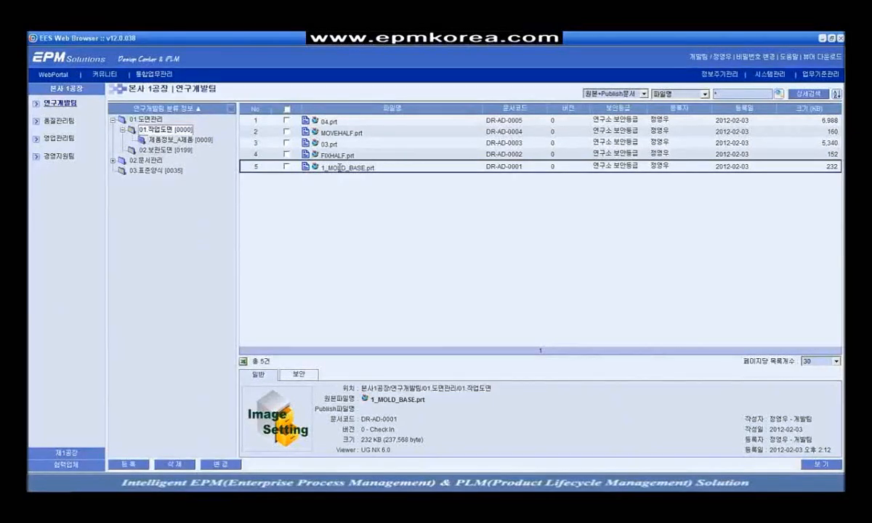
pyautogui.doubleClick(339, 168)
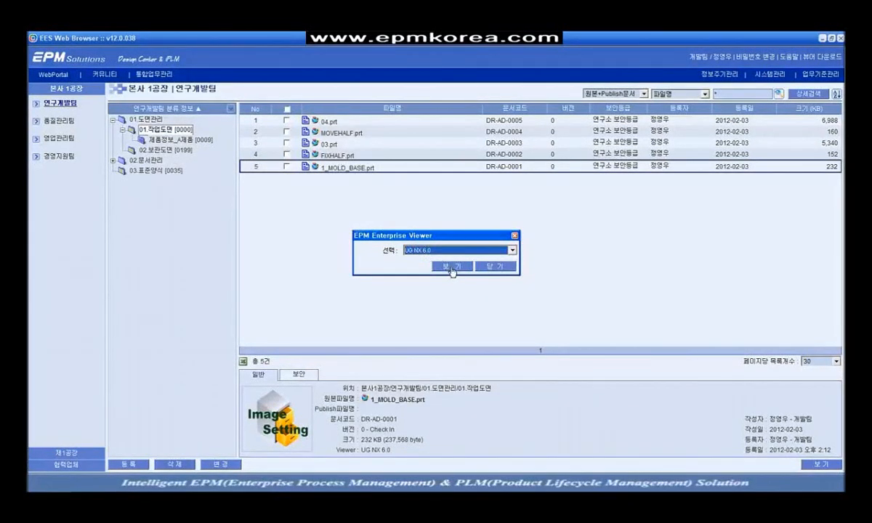
pyautogui.click(453, 269)
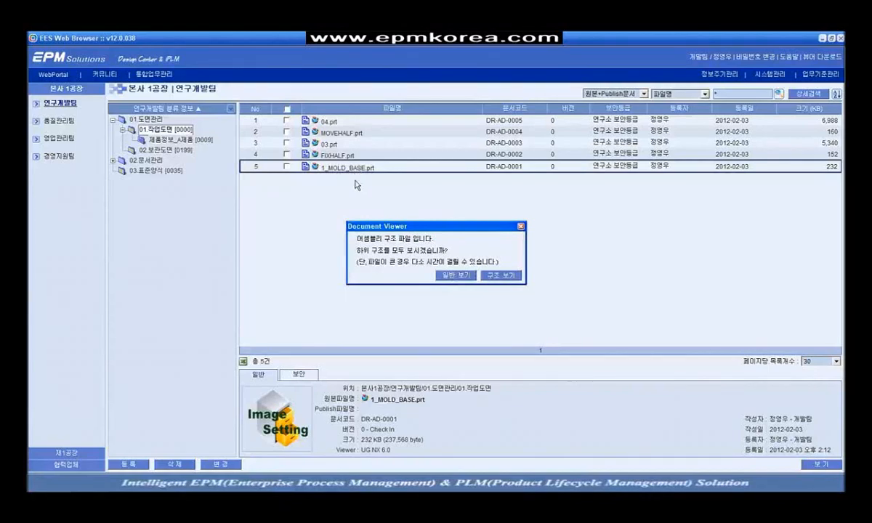
pyautogui.click(499, 277)
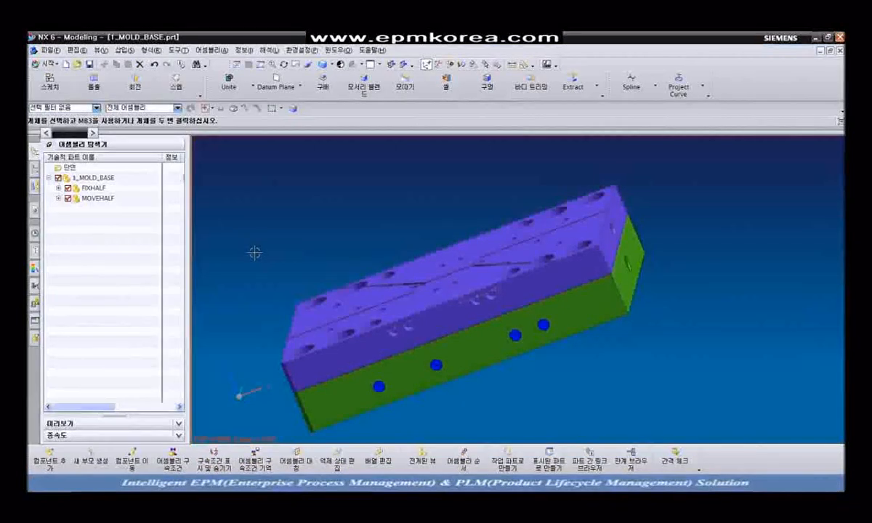
# Step: Recolour part 03 under FIXHALF black and bring up the EES Save dialog for the revision
pyautogui.click(58, 188)
pyautogui.click(59, 208)
pyautogui.click(96, 198)
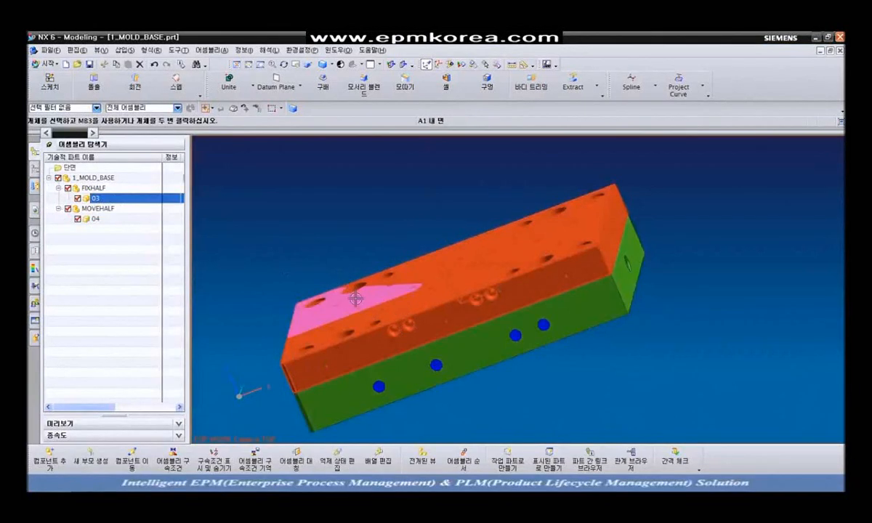
pyautogui.rightClick(422, 278)
pyautogui.click(458, 260)
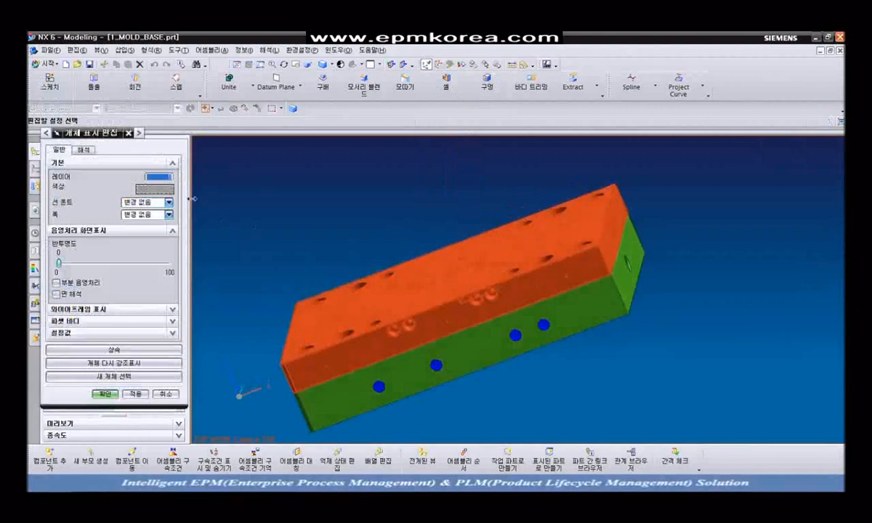
pyautogui.click(155, 189)
pyautogui.click(50, 189)
pyautogui.click(130, 282)
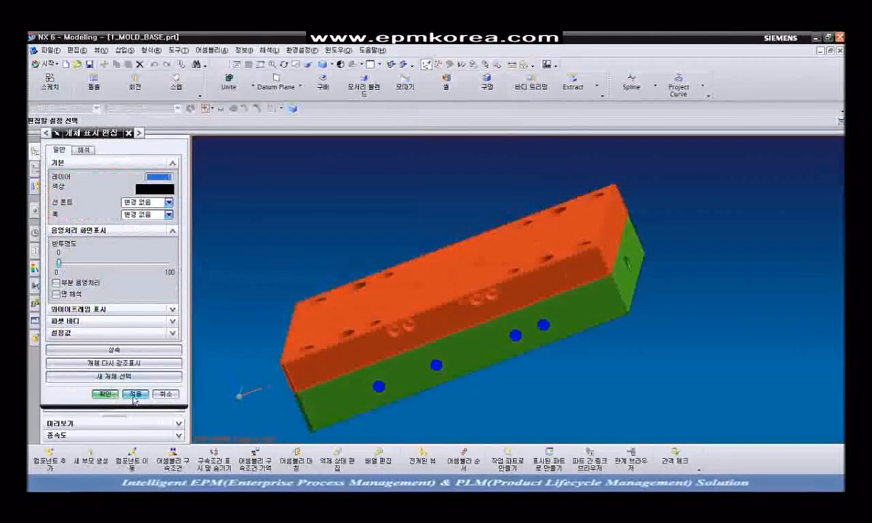
pyautogui.click(134, 395)
pyautogui.click(106, 394)
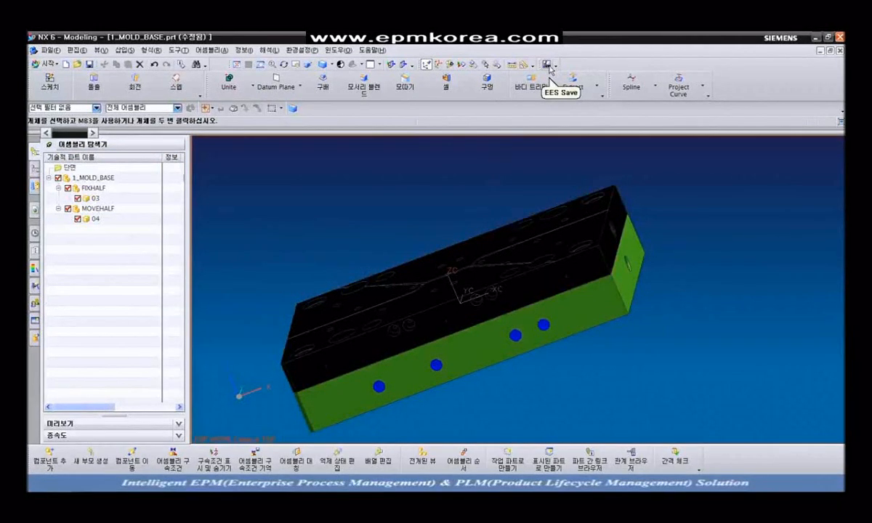
pyautogui.click(548, 64)
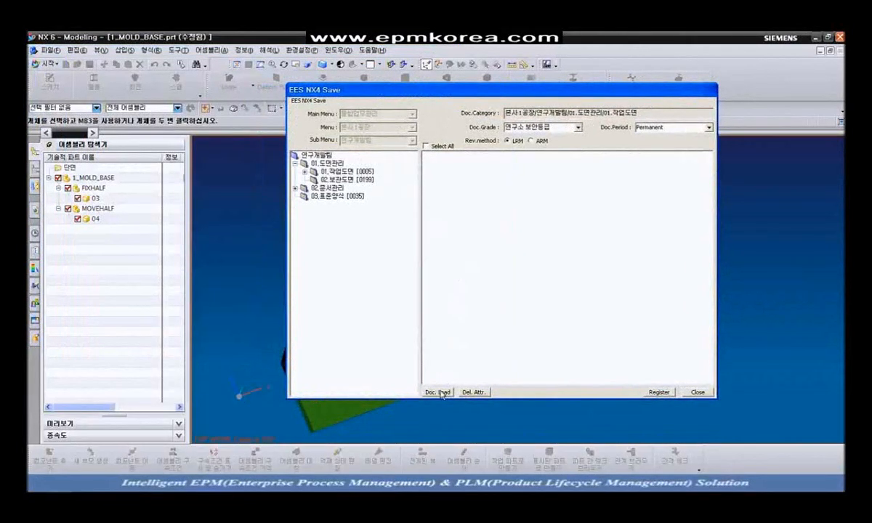
# Step: Load the revised mold-base files, including MOVEHALF's part 04, and register all five to EPM
pyautogui.click(439, 392)
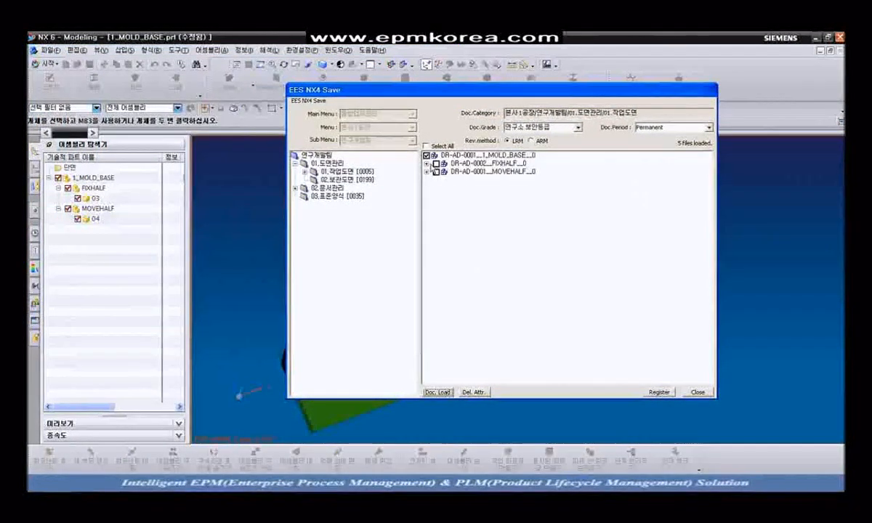
pyautogui.click(428, 180)
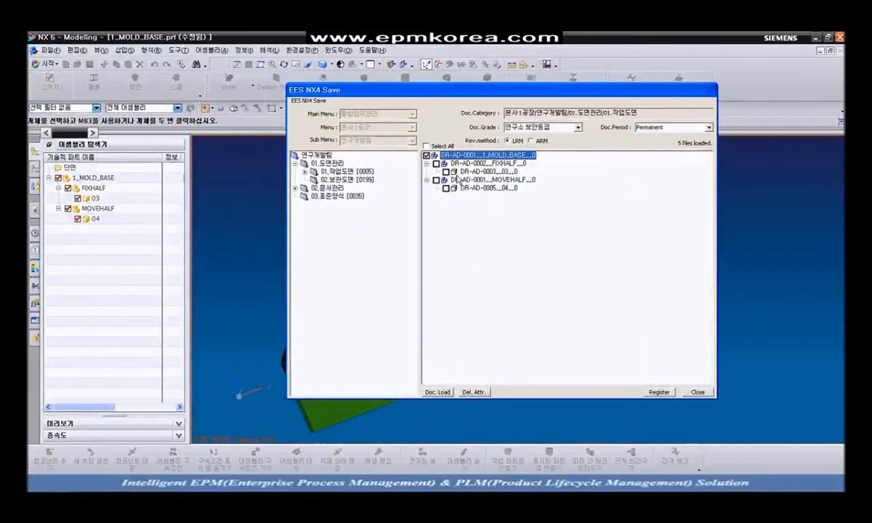
pyautogui.click(659, 393)
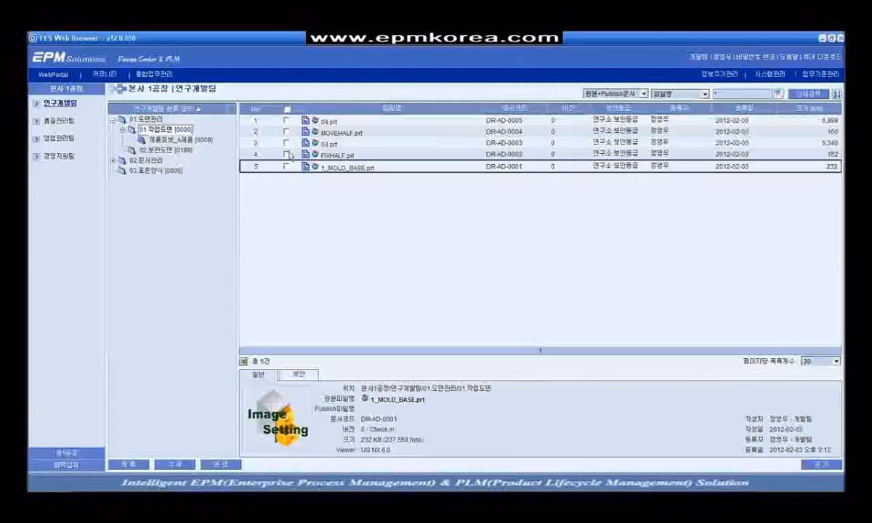
# Step: Refresh 01.작업도면, select 03.prt and review its version 0 and version 1 history entries
pyautogui.click(184, 132)
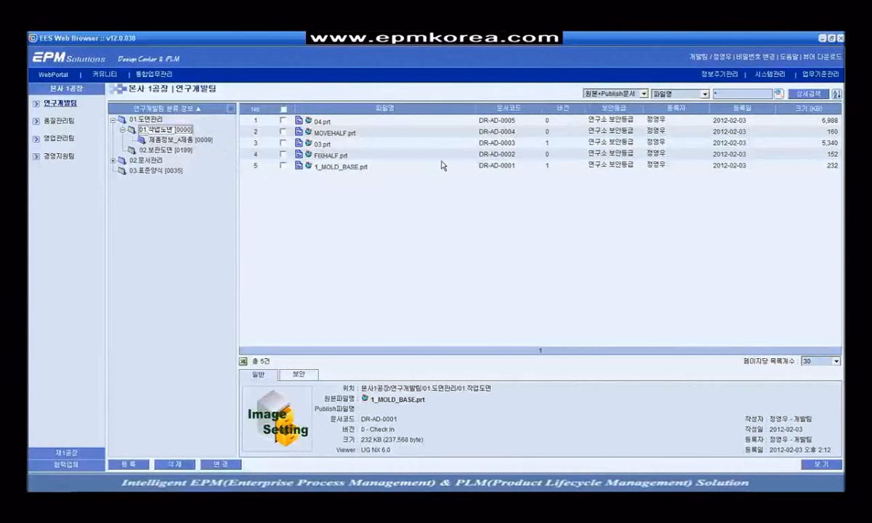
pyautogui.click(399, 146)
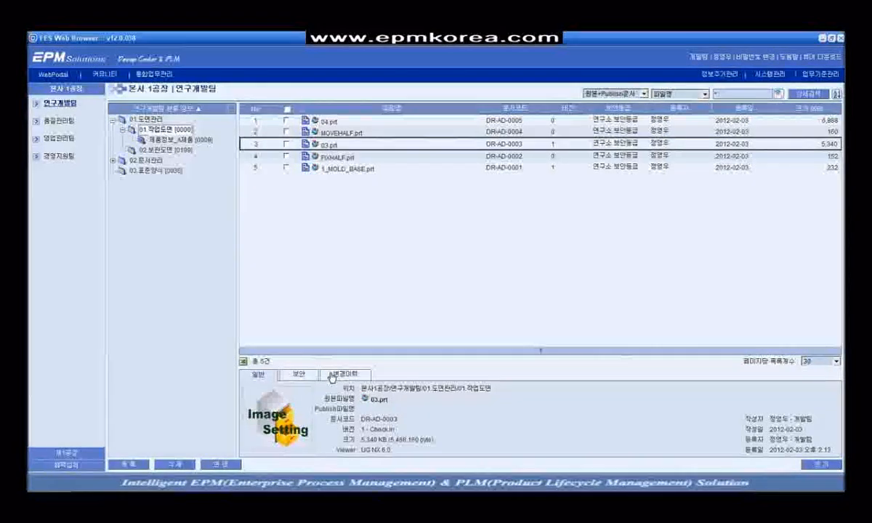
pyautogui.click(342, 374)
pyautogui.click(446, 401)
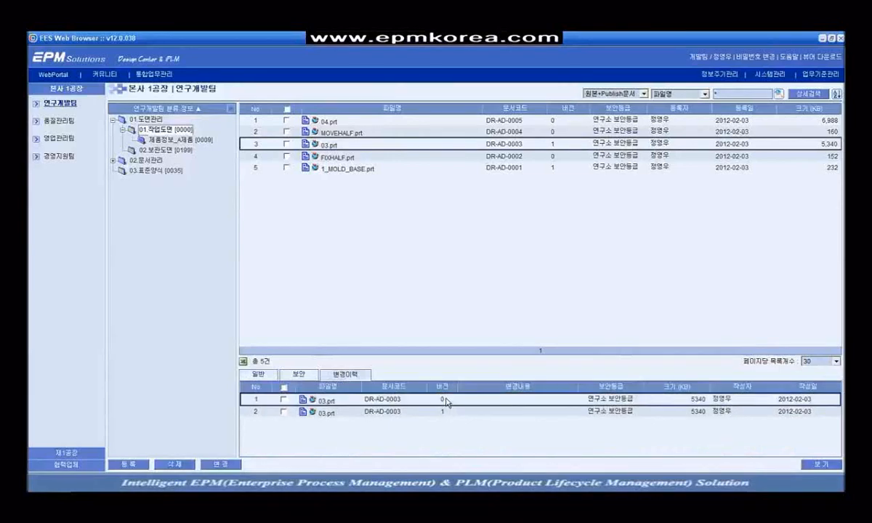
pyautogui.click(451, 412)
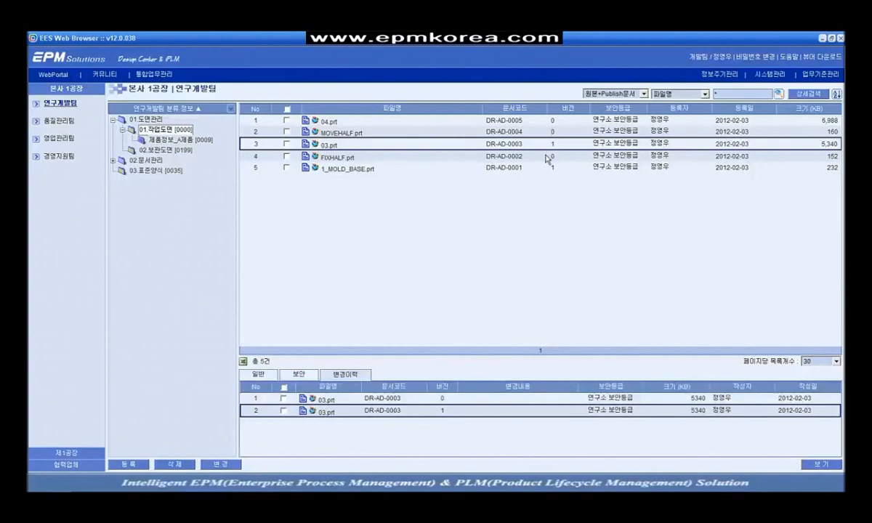
pyautogui.click(446, 400)
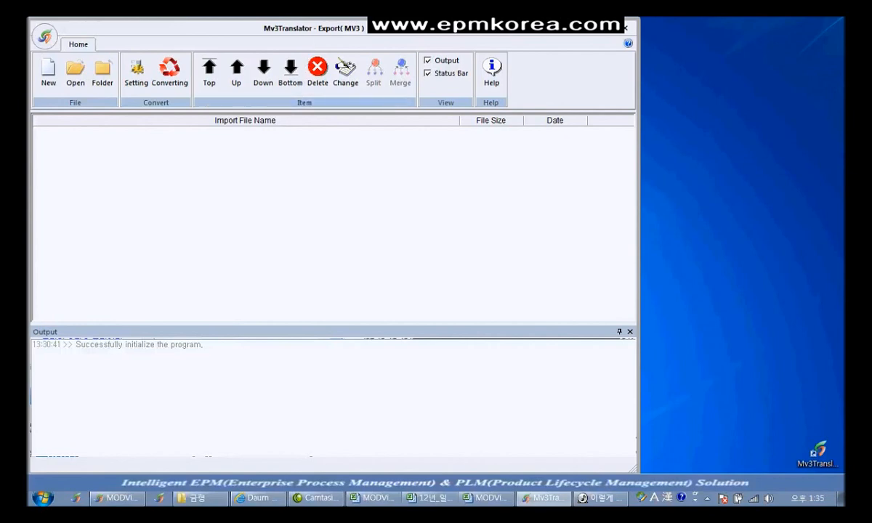
# Step: Check folder 1's properties in the 금형 folder and open it to list its CATIA files
pyautogui.click(198, 498)
pyautogui.rightClick(527, 111)
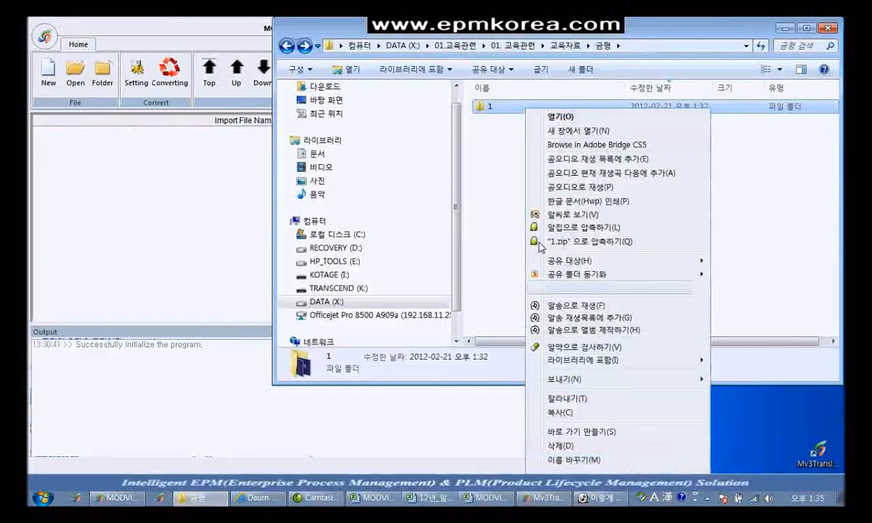
pyautogui.click(559, 446)
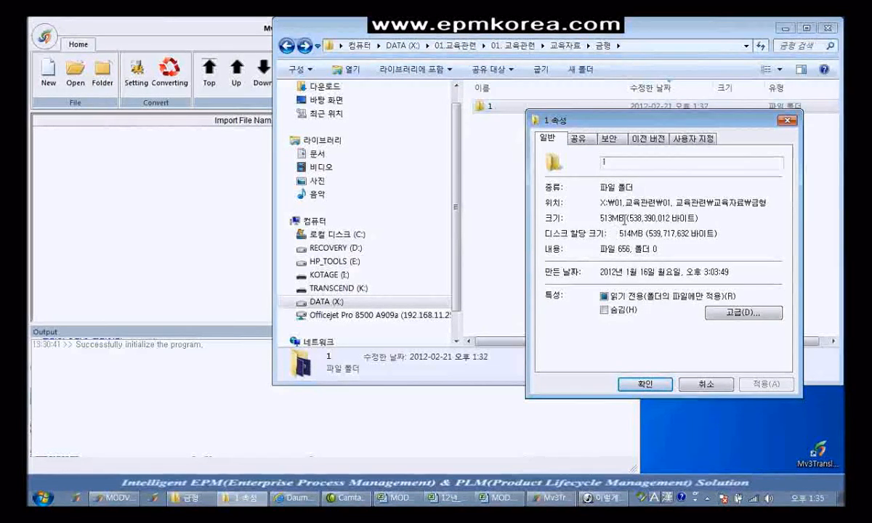
pyautogui.click(709, 384)
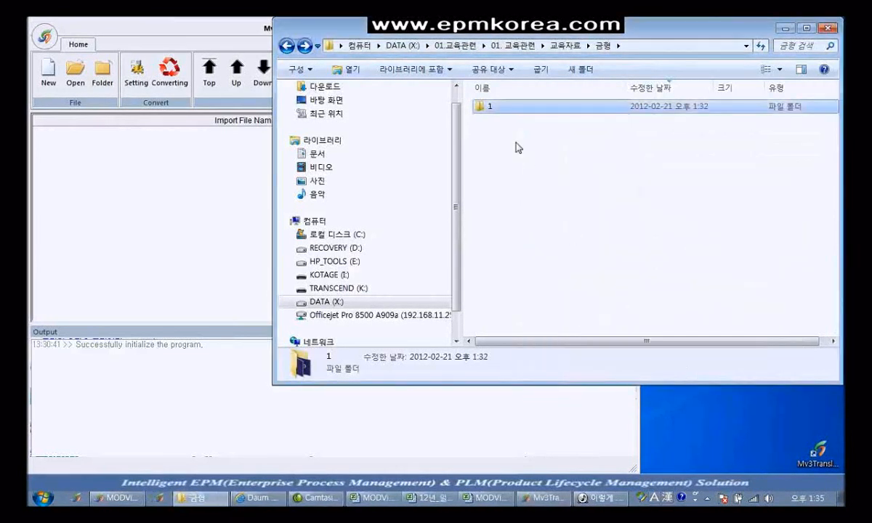
pyautogui.doubleClick(497, 107)
# Step: Import the first CATProduct, convert it to MV3, and spot the new 8,054 KB .mv3 file
pyautogui.moveTo(500, 110); pyautogui.dragTo(200, 185)
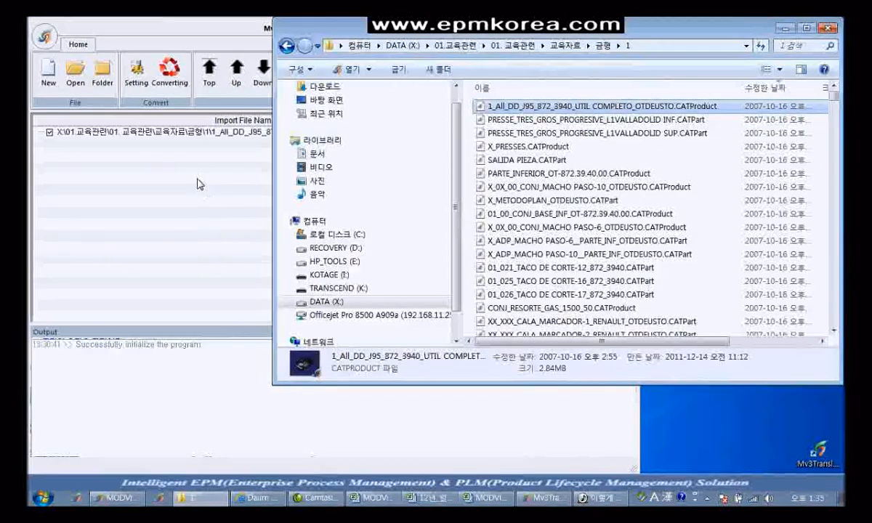
pyautogui.click(180, 149)
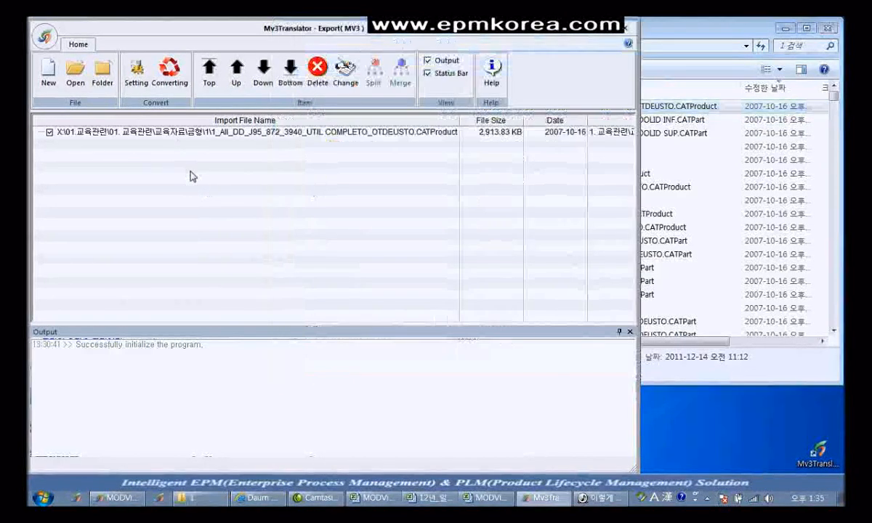
pyautogui.click(186, 86)
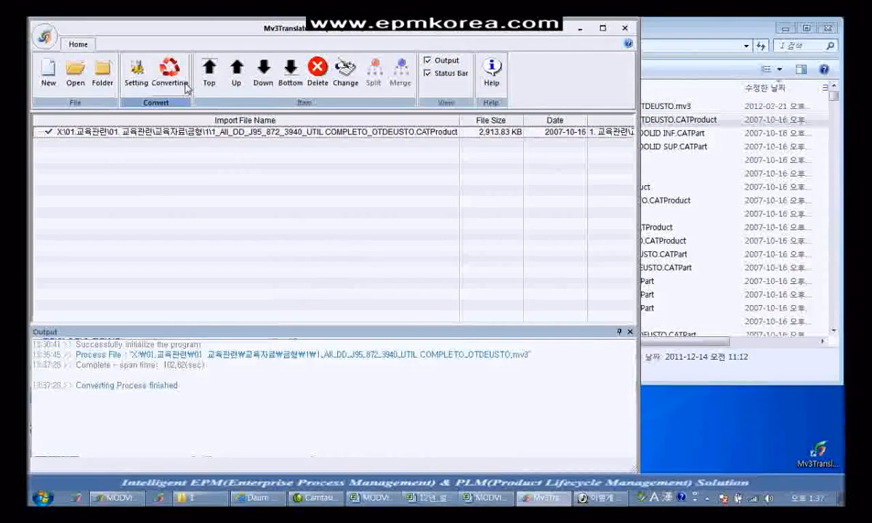
pyautogui.click(692, 36)
pyautogui.moveTo(692, 36); pyautogui.dragTo(503, 57)
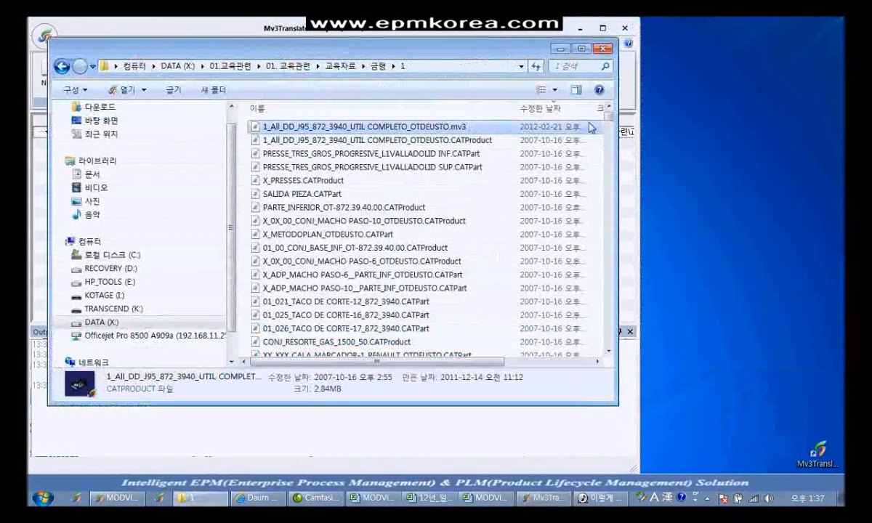
pyautogui.moveTo(620, 127); pyautogui.dragTo(756, 128)
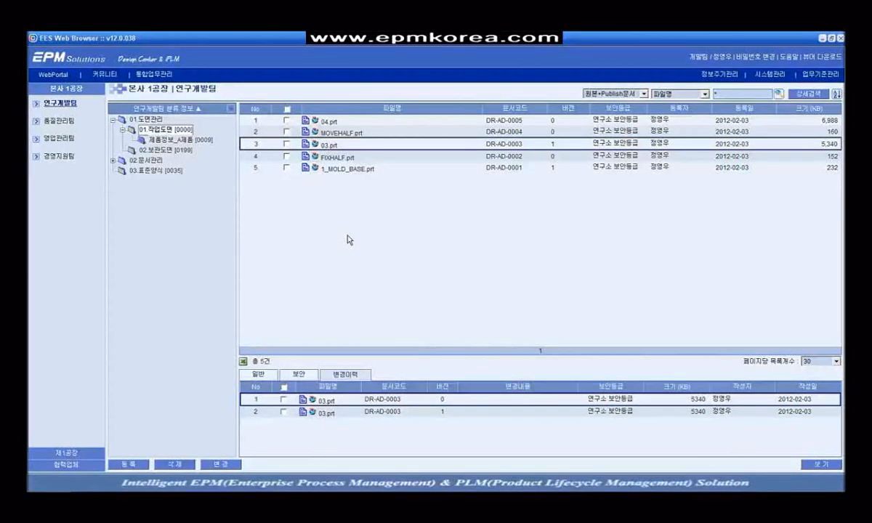
# Step: Queue all five mold-base files for MV3 publishing via 설정변경, then open 1_MOLD_BASE.prt's change form
pyautogui.click(287, 109)
pyautogui.rightClick(336, 143)
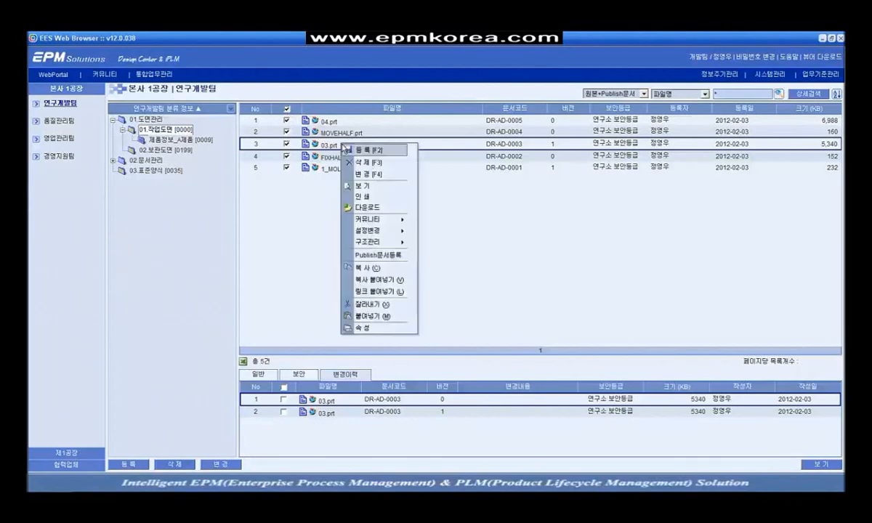
pyautogui.moveTo(393, 229)
pyautogui.click(422, 232)
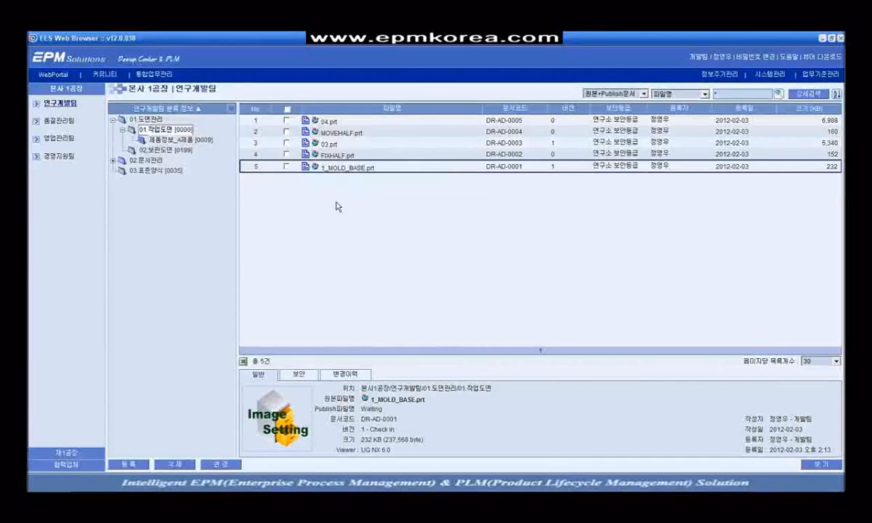
pyautogui.rightClick(352, 165)
pyautogui.click(386, 199)
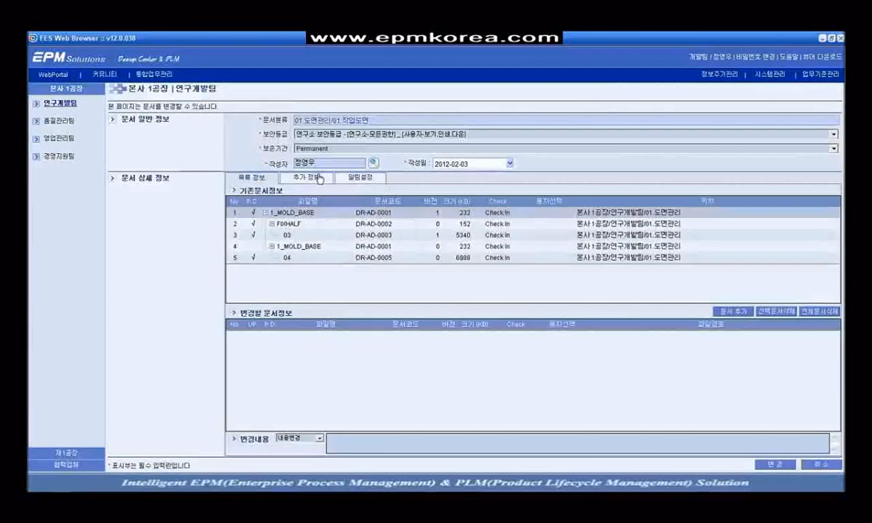
# Step: From 03.표준양식, link 0.2 개정이력.doc, 0.3 환경방침 및 환경목표.doc and 1.0 적용범위.doc, then save
pyautogui.click(301, 177)
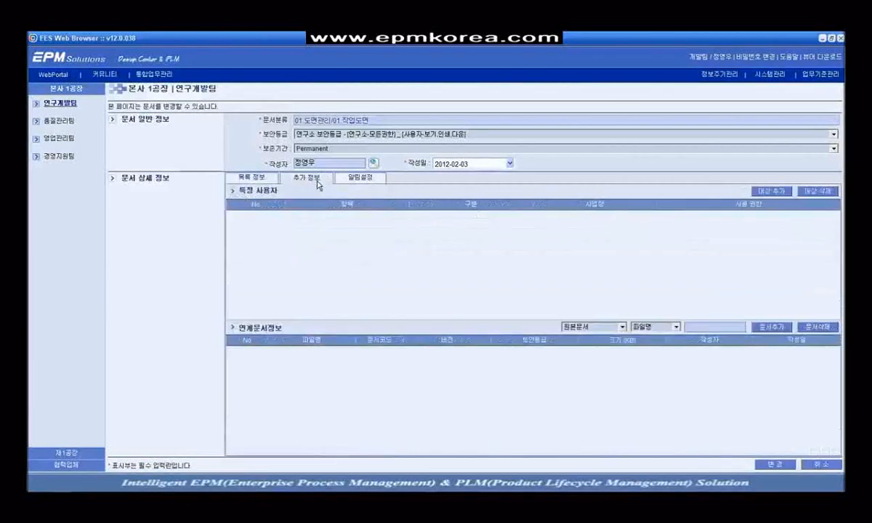
pyautogui.click(699, 326)
pyautogui.press('Return')
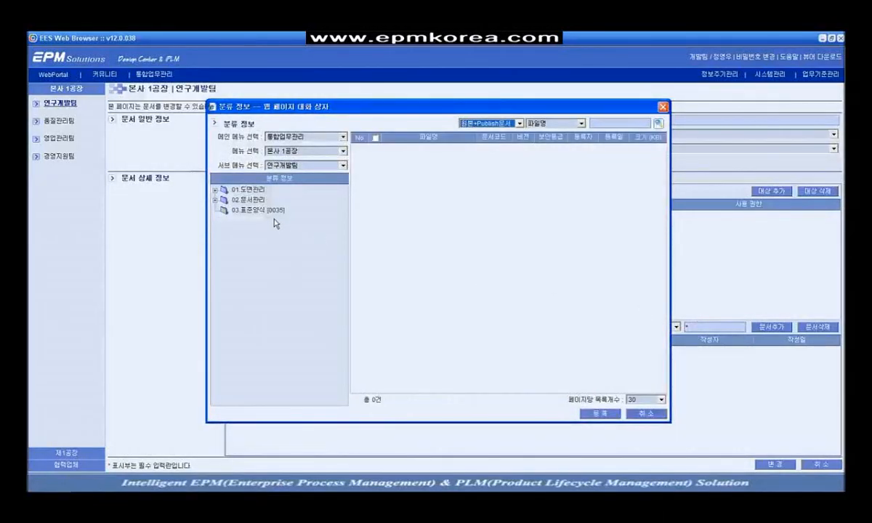
pyautogui.click(255, 210)
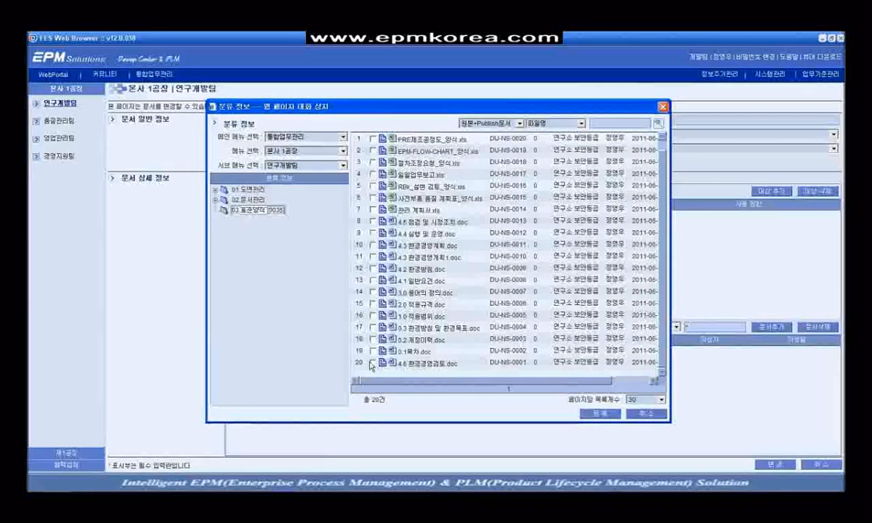
pyautogui.click(372, 339)
pyautogui.click(375, 329)
pyautogui.click(376, 317)
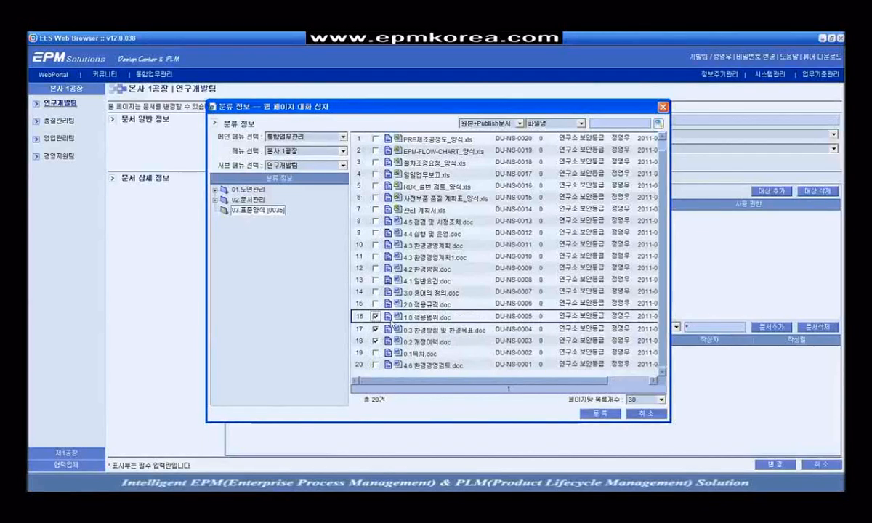
pyautogui.click(600, 414)
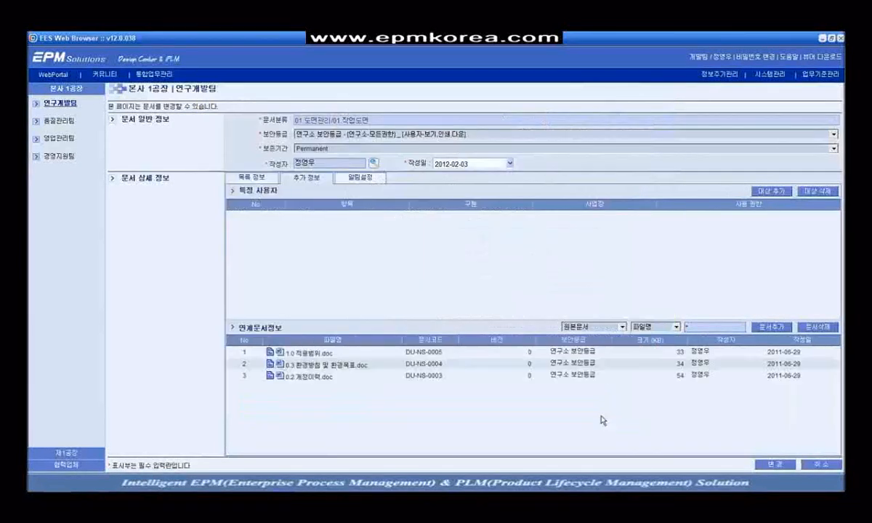
pyautogui.click(768, 465)
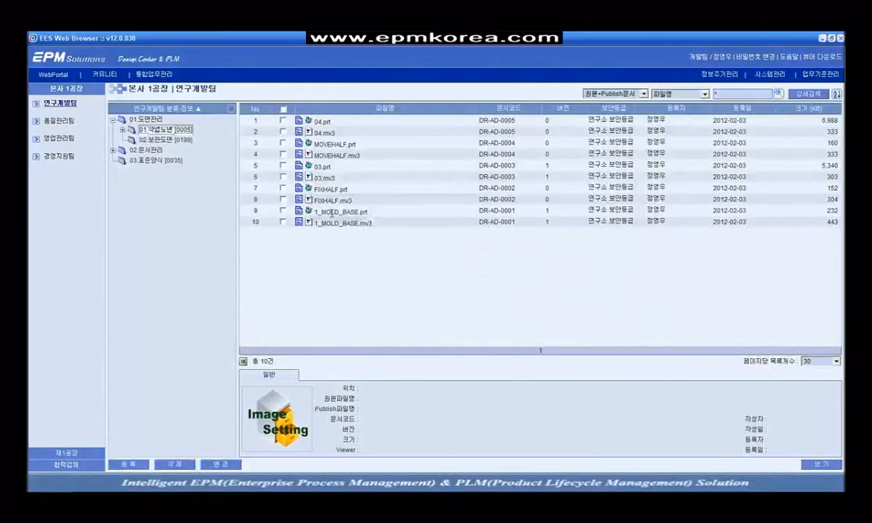
# Step: Check 1_MOLD_BASE's linked documents and compare its .prt with the 443 KB version 1 .mv3
pyautogui.click(332, 213)
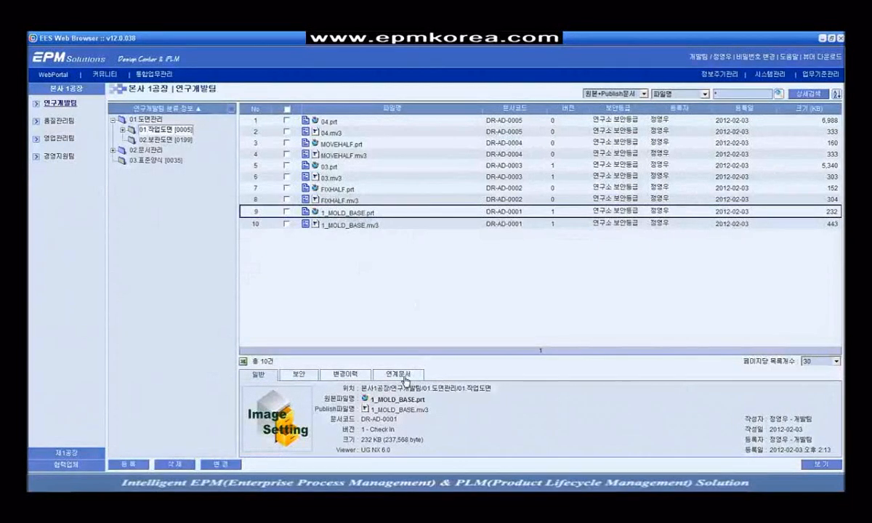
pyautogui.click(406, 381)
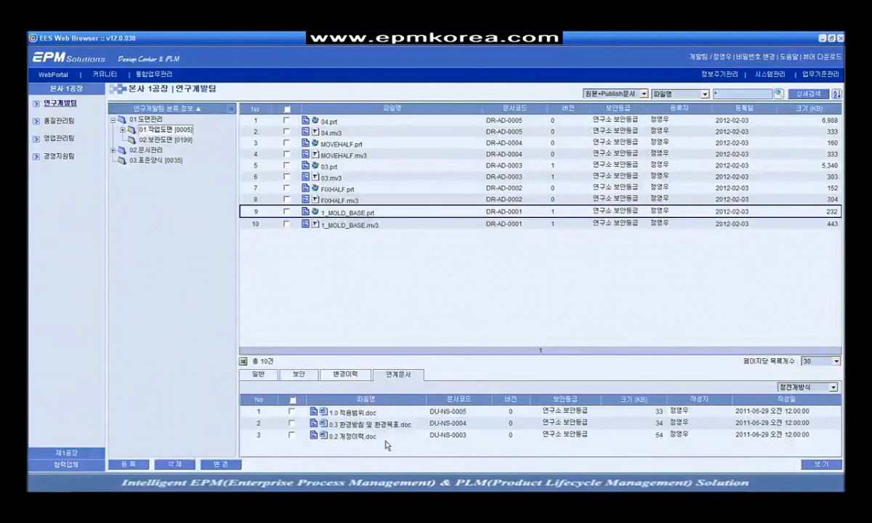
pyautogui.click(388, 412)
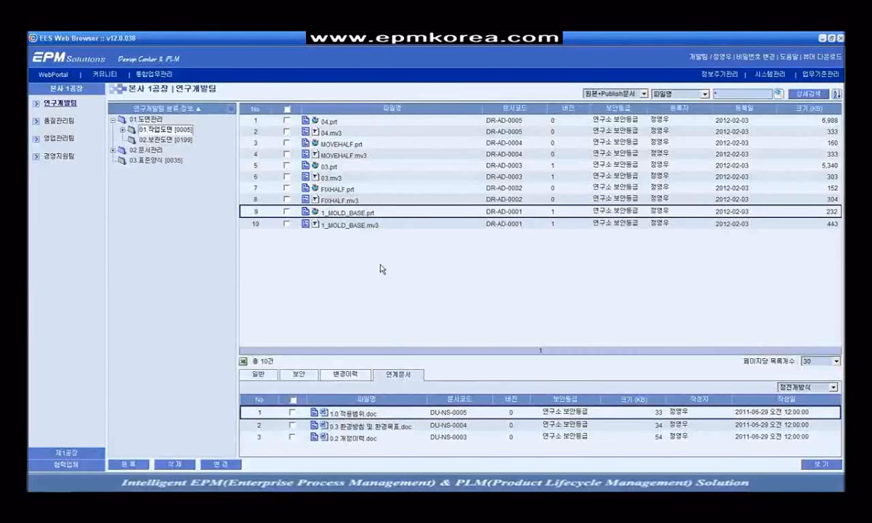
pyautogui.click(375, 223)
pyautogui.click(358, 212)
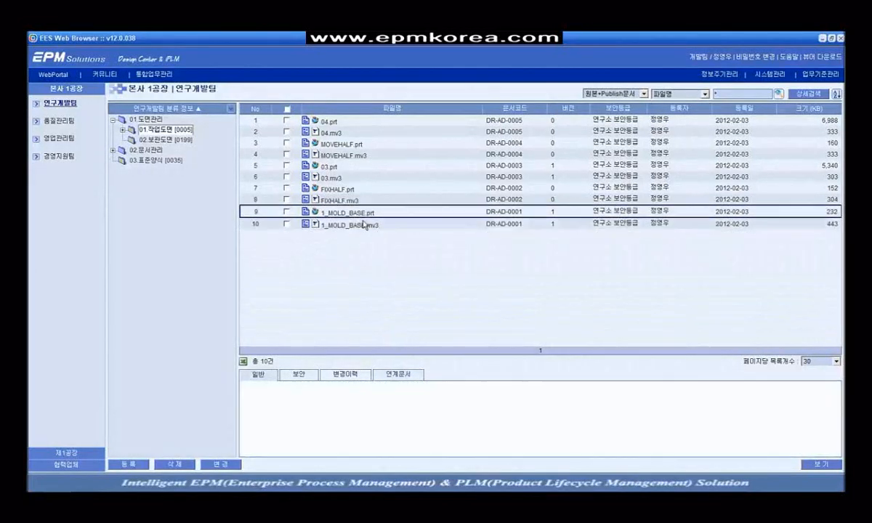
pyautogui.click(445, 221)
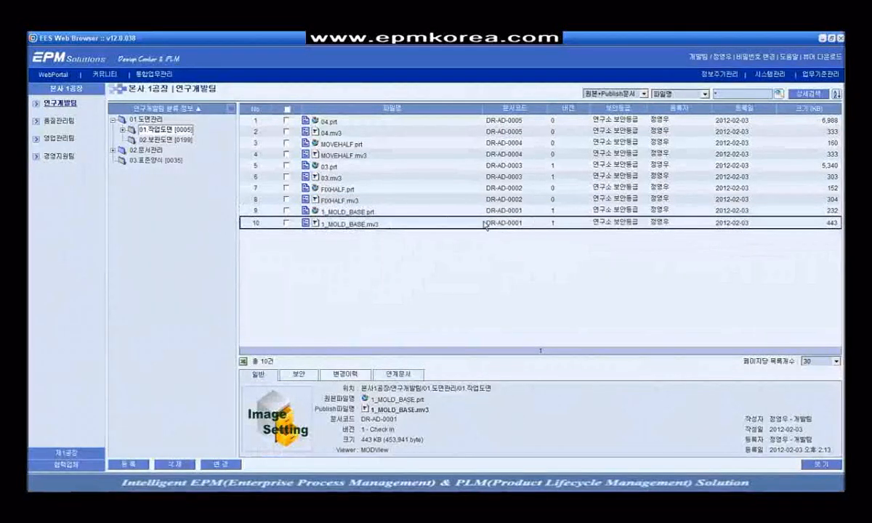
pyautogui.click(382, 213)
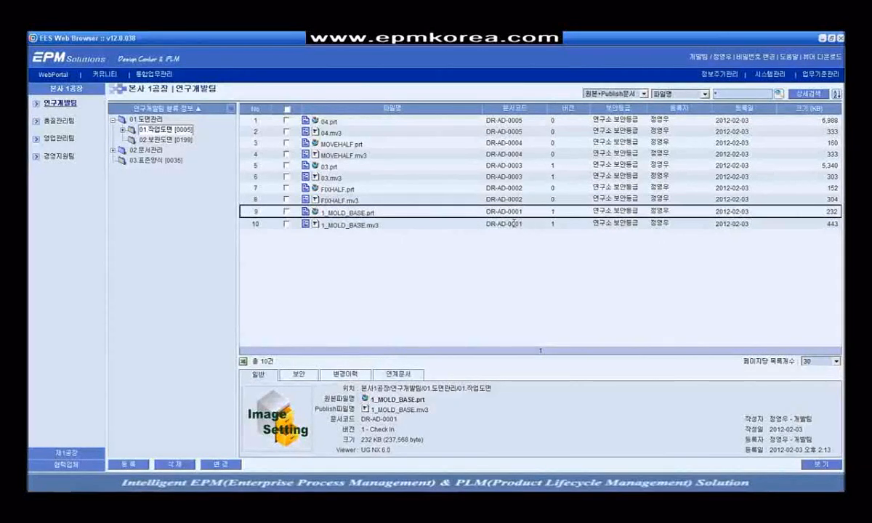
pyautogui.click(390, 225)
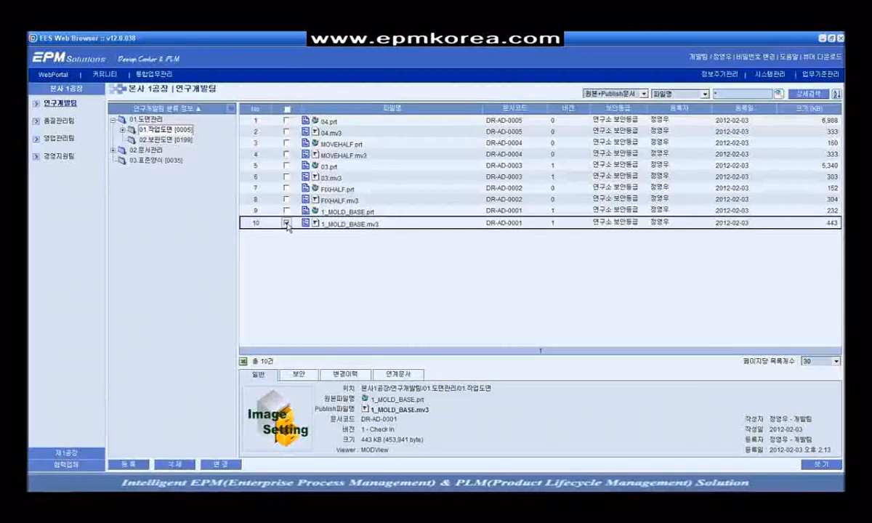
# Step: Check the five mold-base .mv3 files and start an electronic distribution (전자배포) for them
pyautogui.click(287, 199)
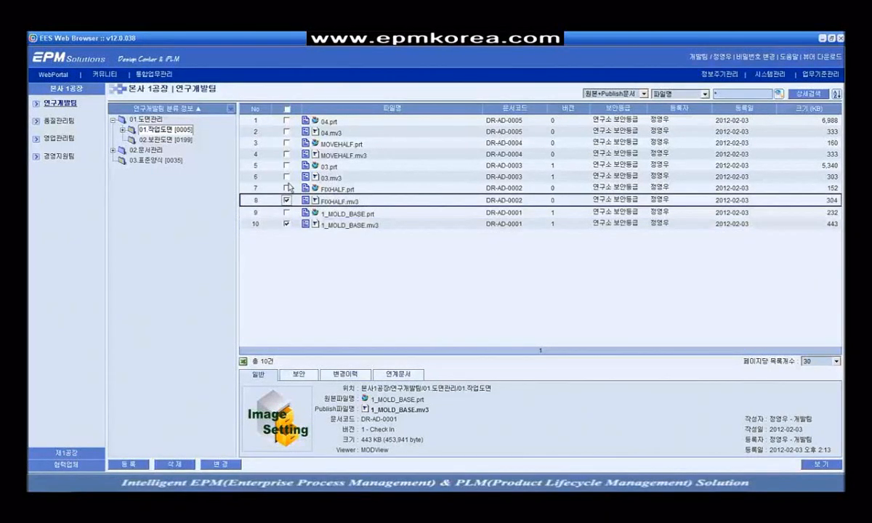
pyautogui.click(287, 177)
pyautogui.click(286, 155)
pyautogui.click(286, 133)
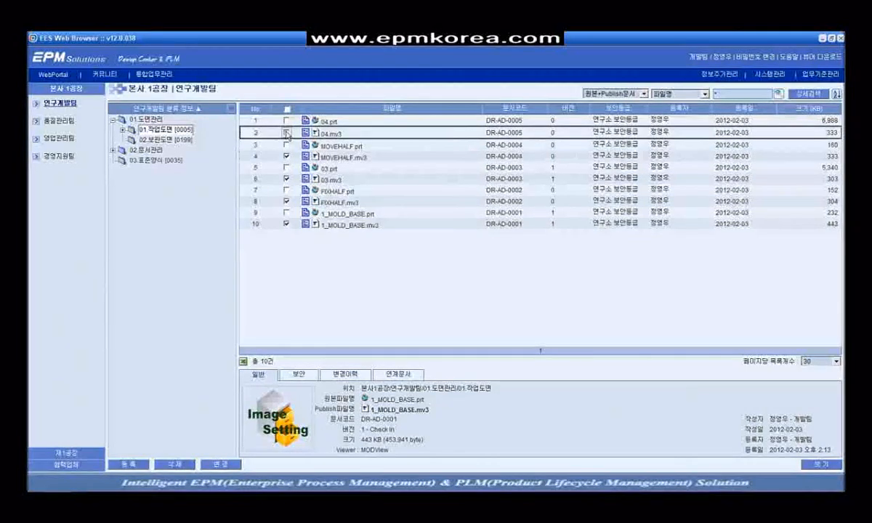
pyautogui.rightClick(332, 225)
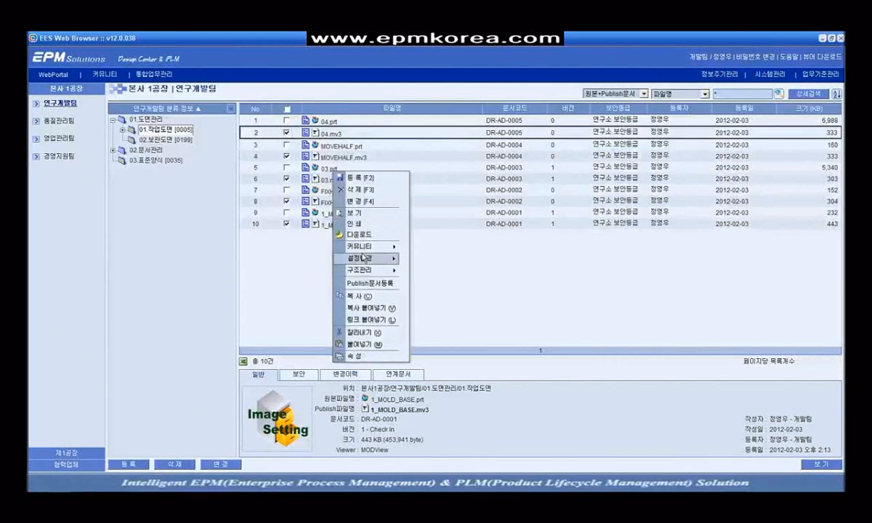
pyautogui.moveTo(374, 247)
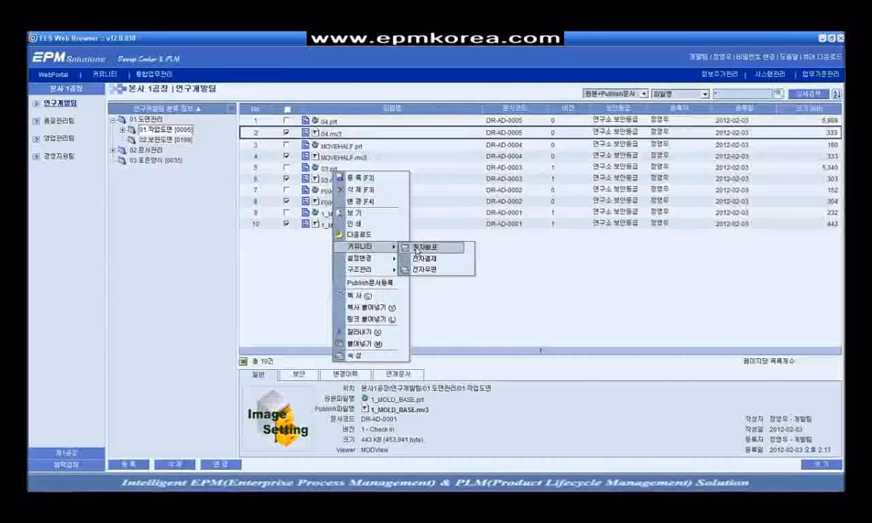
pyautogui.click(421, 248)
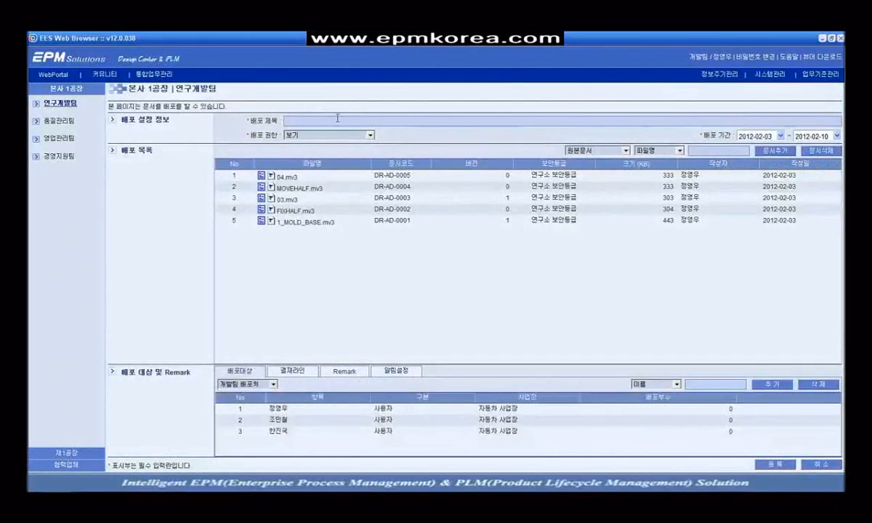
# Step: Title the distribution '설계도면 배포 건' and grant view, print and download (보기, 인쇄, 다운로드) rights
pyautogui.click(344, 122)
pyautogui.write('서설계도')
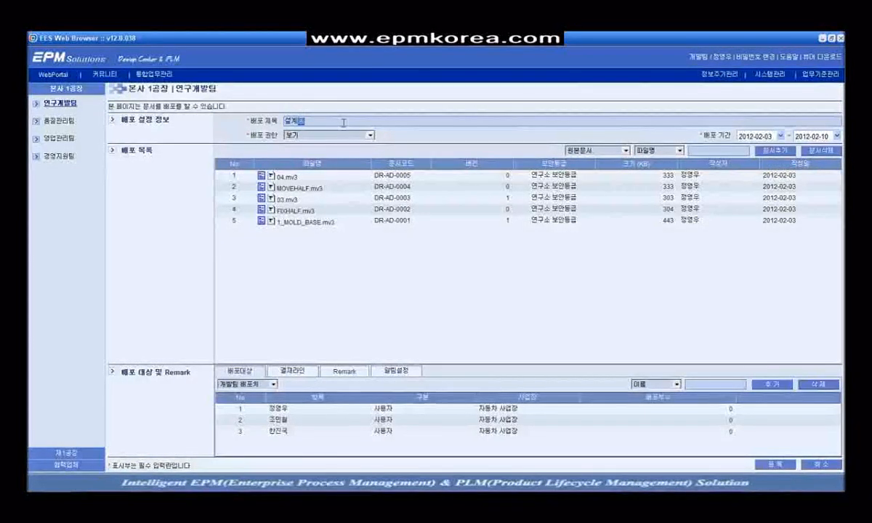
pyautogui.write('면 배포ㄹ')
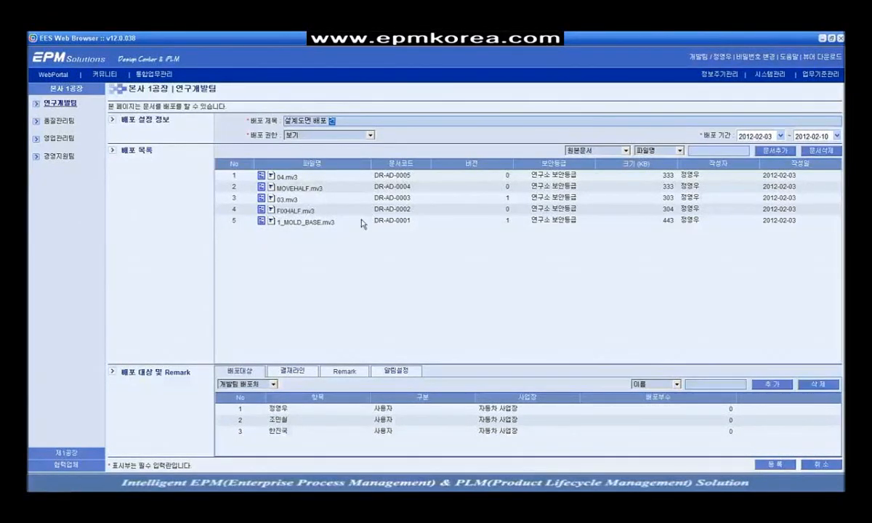
pyautogui.click(370, 137)
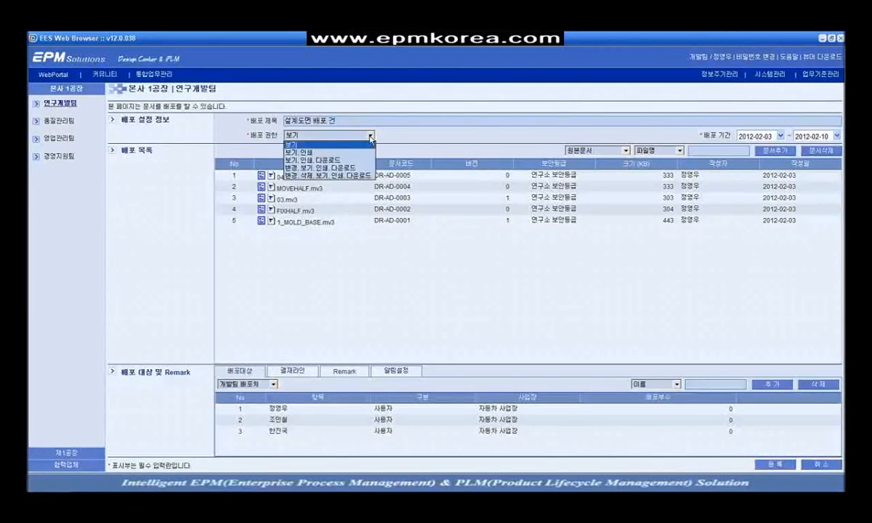
pyautogui.click(325, 160)
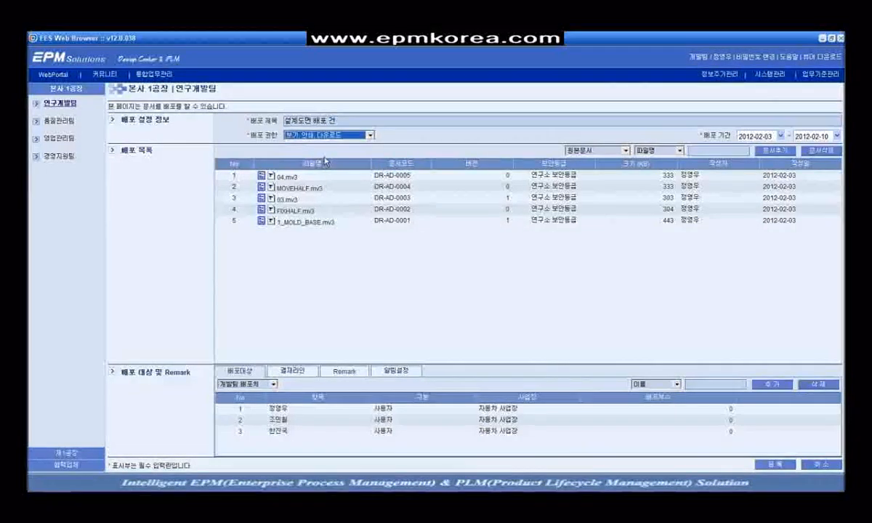
pyautogui.click(488, 153)
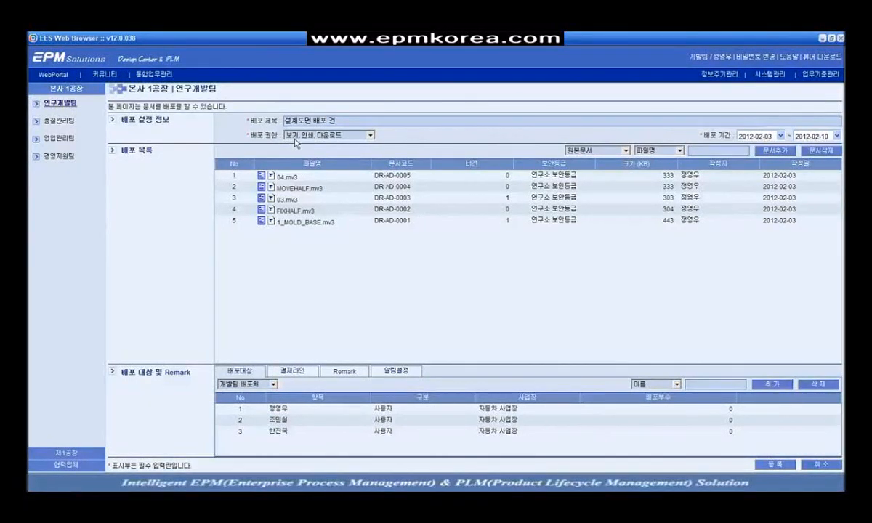
# Step: Search for a recipient by name and keep the current distribution group
pyautogui.click(707, 384)
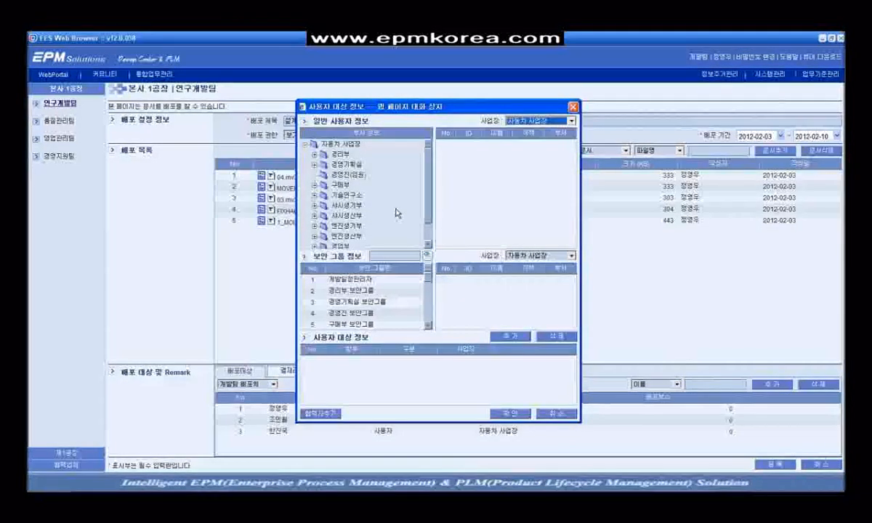
pyautogui.click(551, 415)
pyautogui.click(705, 385)
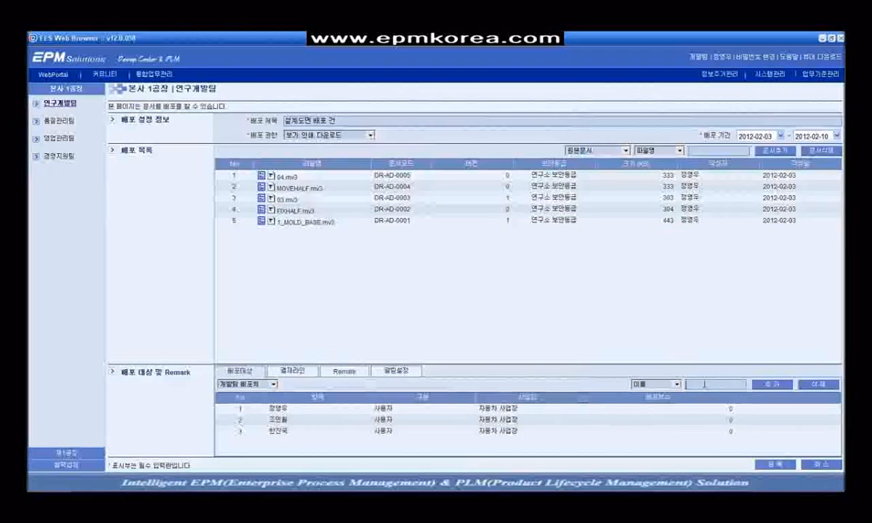
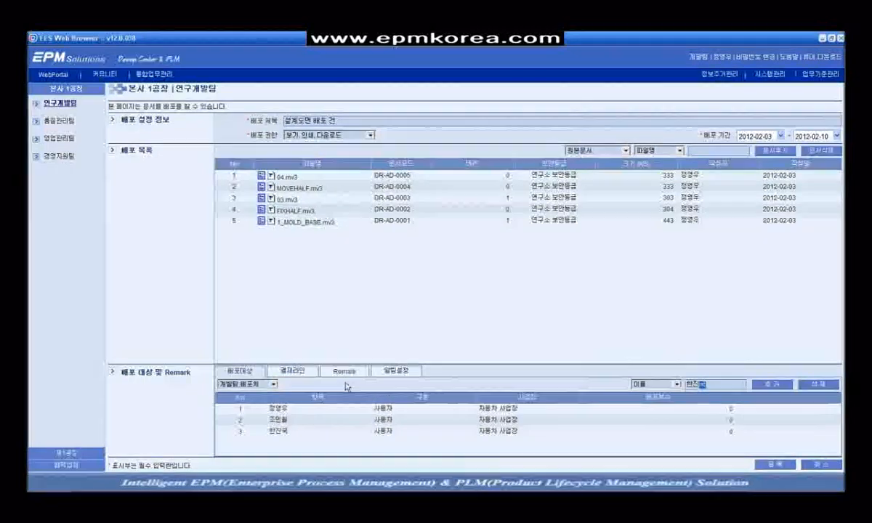
pyautogui.click(258, 383)
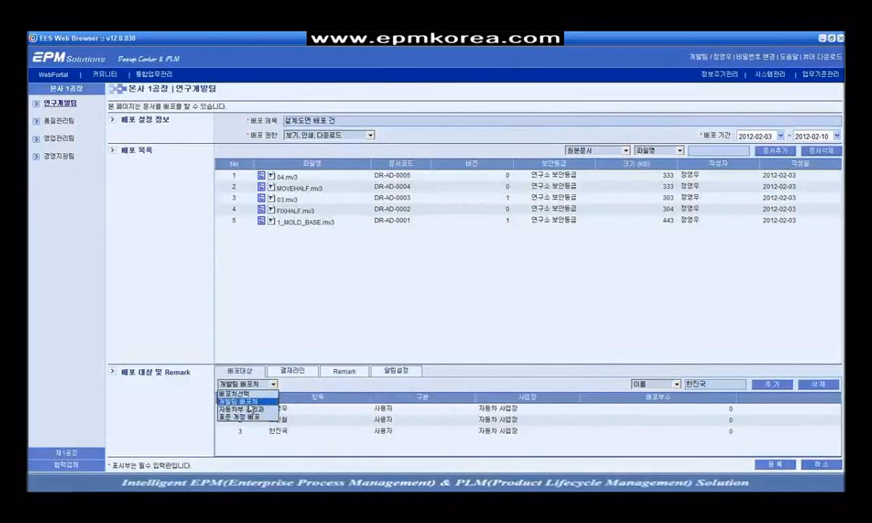
pyautogui.click(248, 402)
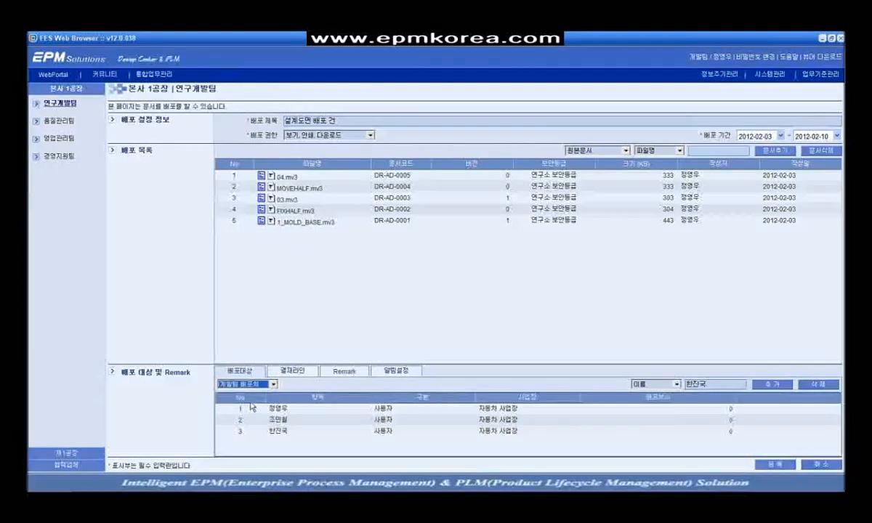
# Step: Add the remark '생산에 빠르게 반영해주세요', review the alert settings, and register the distribution
pyautogui.click(352, 373)
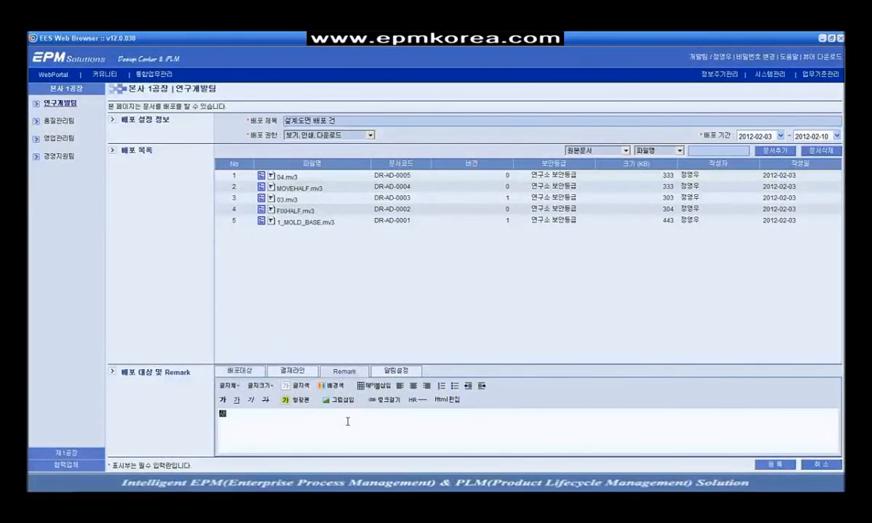
pyautogui.write('생산에 빠르게 반영해주세요')
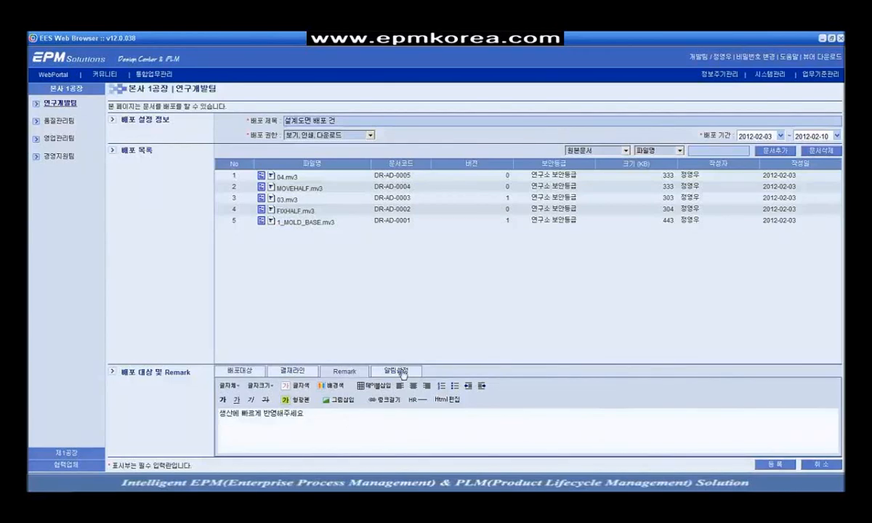
pyautogui.click(403, 373)
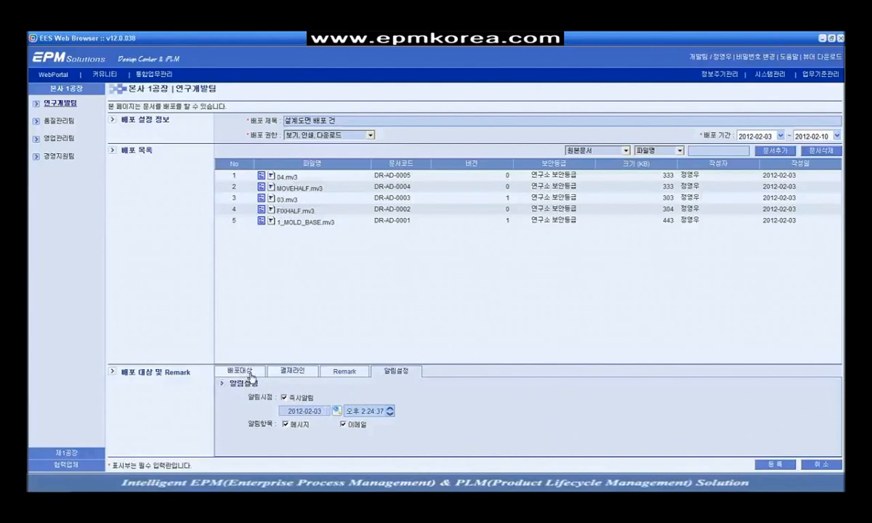
pyautogui.click(238, 370)
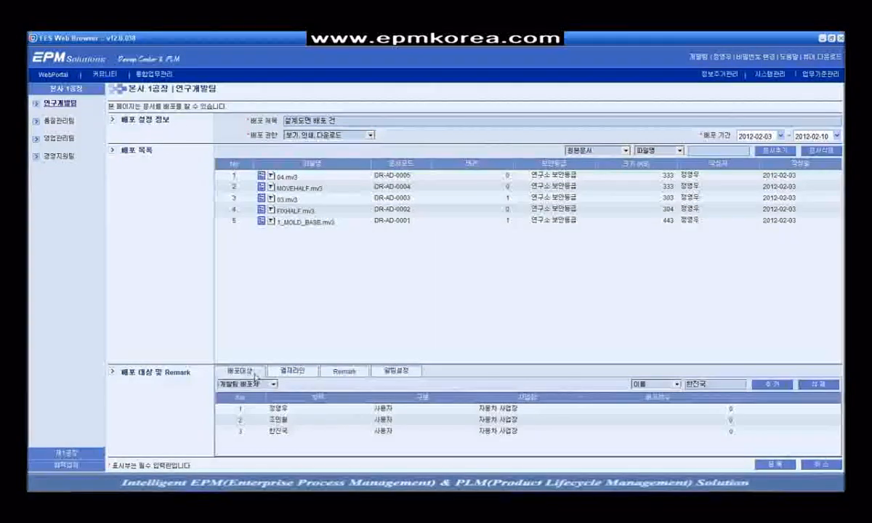
pyautogui.click(780, 466)
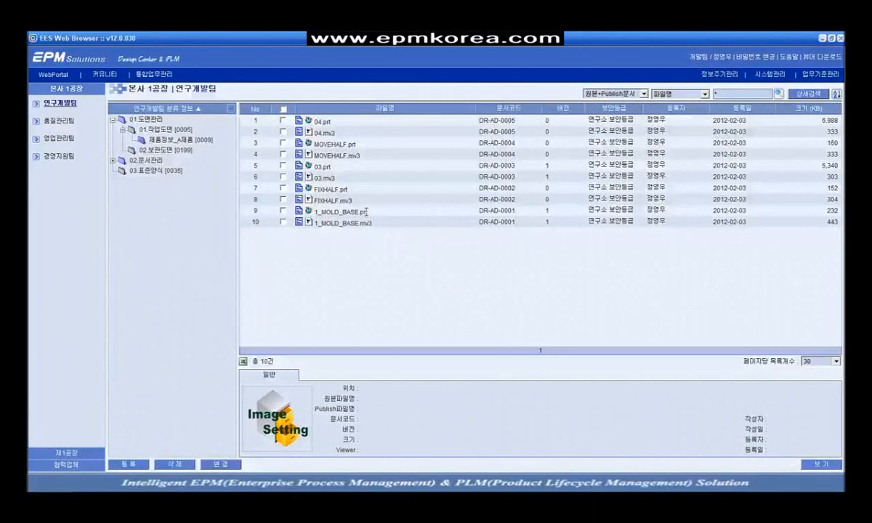
# Step: Confirm the new record in 1_MOLD_BASE.prt's electronic distribution history
pyautogui.click(348, 211)
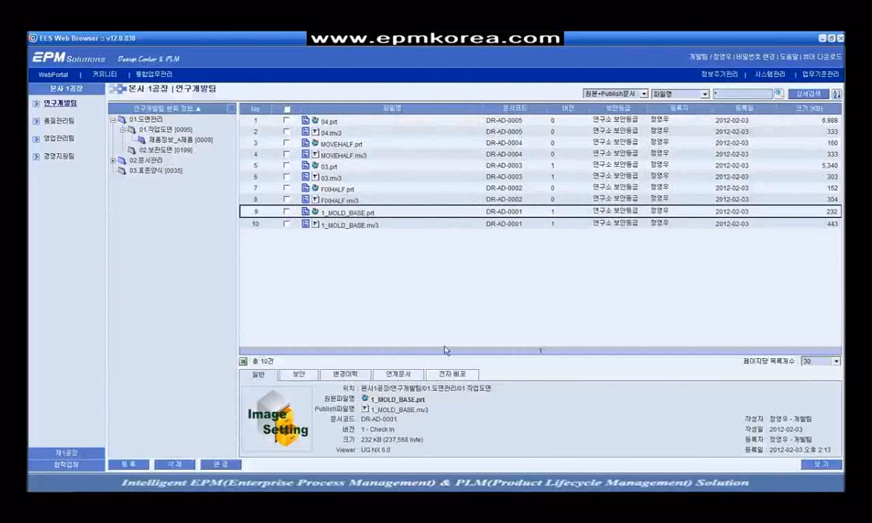
pyautogui.click(463, 376)
pyautogui.click(470, 402)
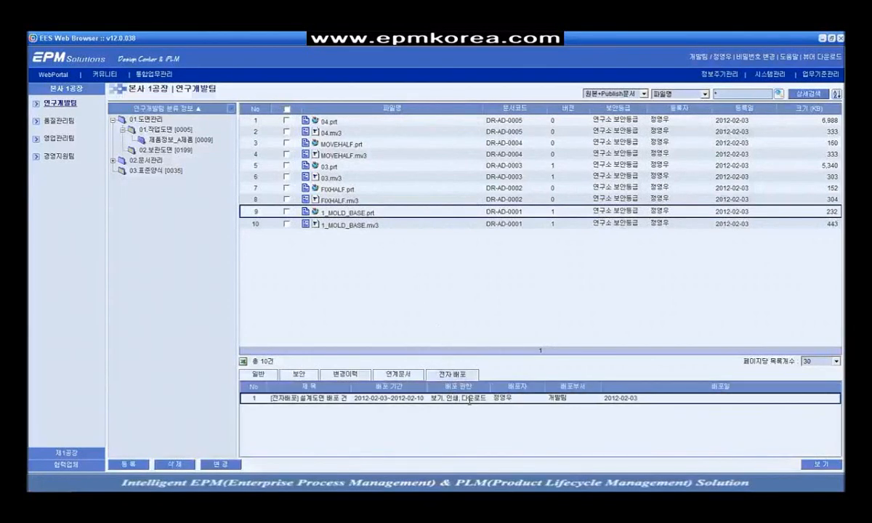
# Step: Open the received 설계도면 배포 건 from the portal home and view 1_MOLD_BASE.mv3 in MODView
pyautogui.click(51, 57)
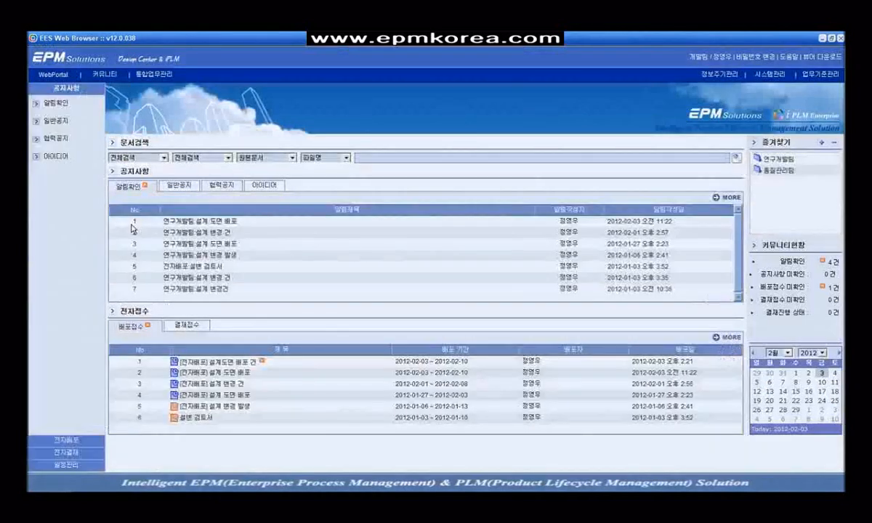
pyautogui.click(229, 361)
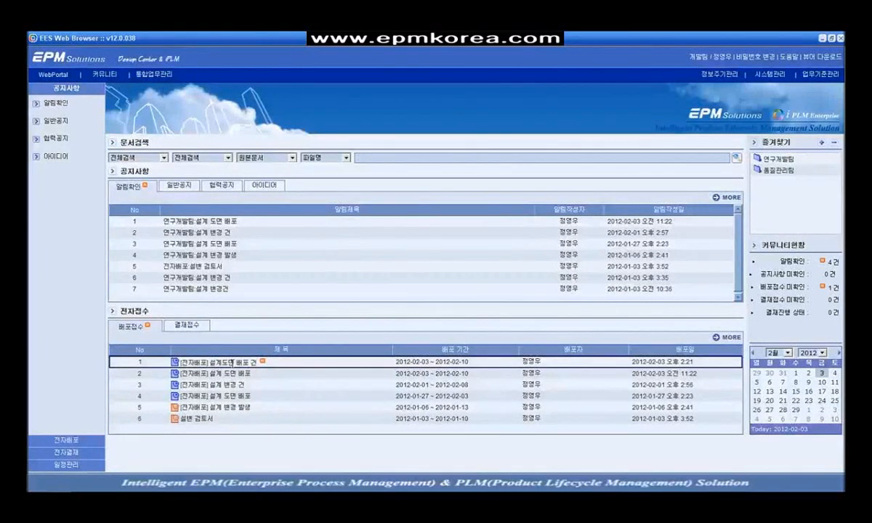
pyautogui.doubleClick(231, 361)
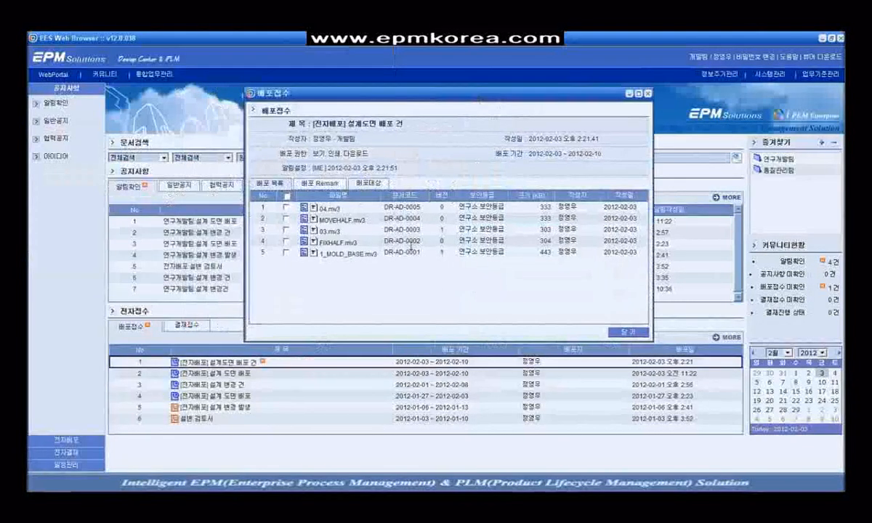
pyautogui.click(346, 256)
pyautogui.doubleClick(346, 255)
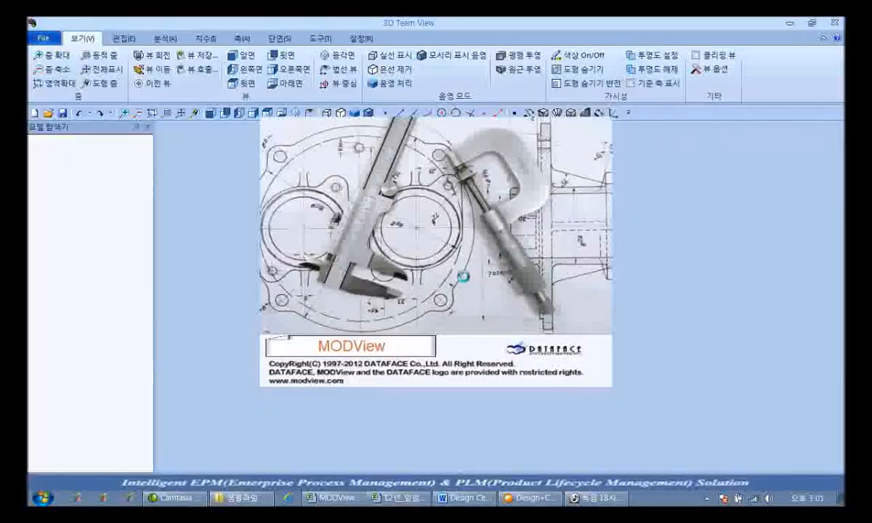
pyautogui.moveTo(524, 297); pyautogui.dragTo(647, 362)
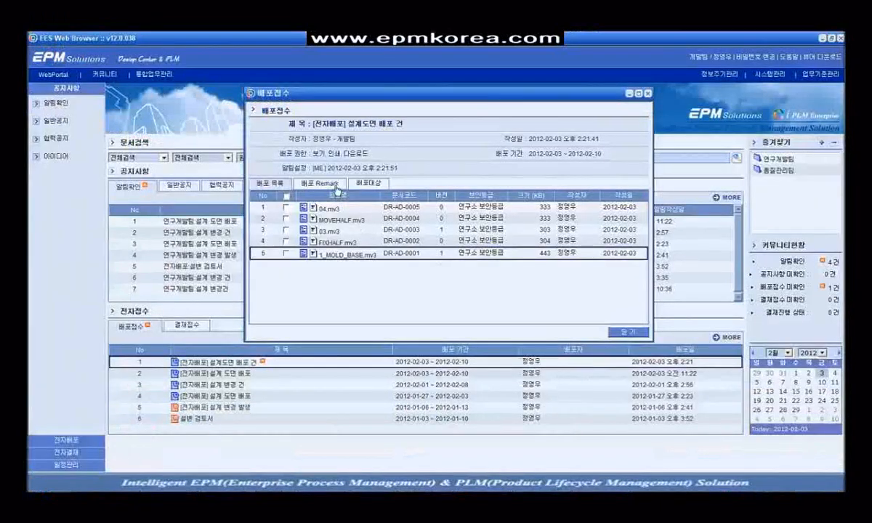
# Step: Review the remark and receipt confirmations, then download 1_MOLD_BASE.mv3 to the desktop, overwriting the old copy
pyautogui.click(336, 188)
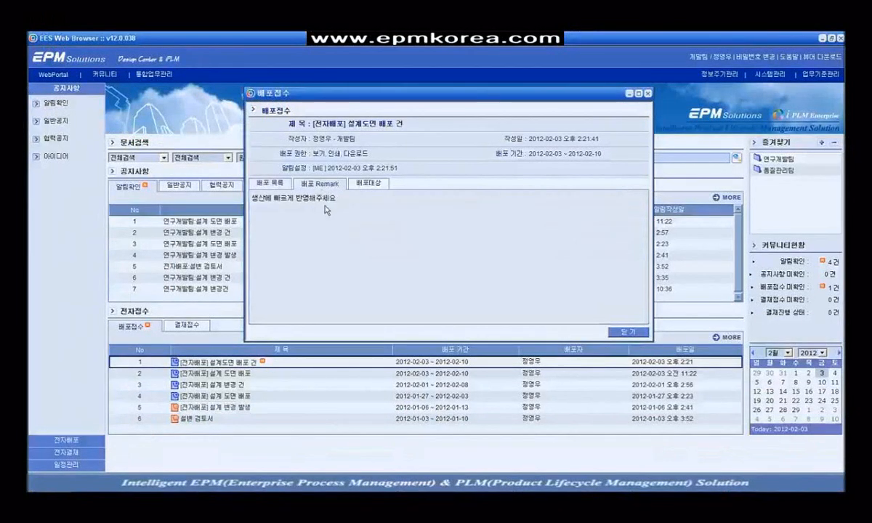
pyautogui.click(362, 188)
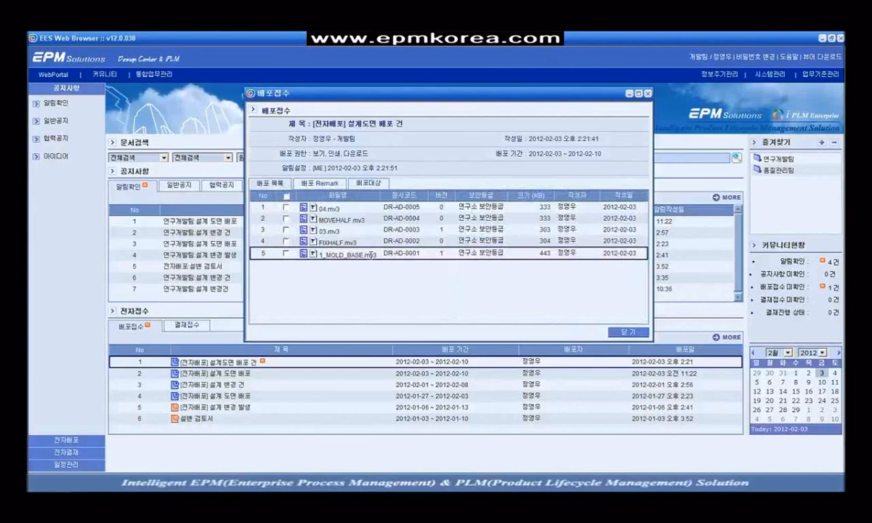
pyautogui.rightClick(368, 254)
pyautogui.click(401, 284)
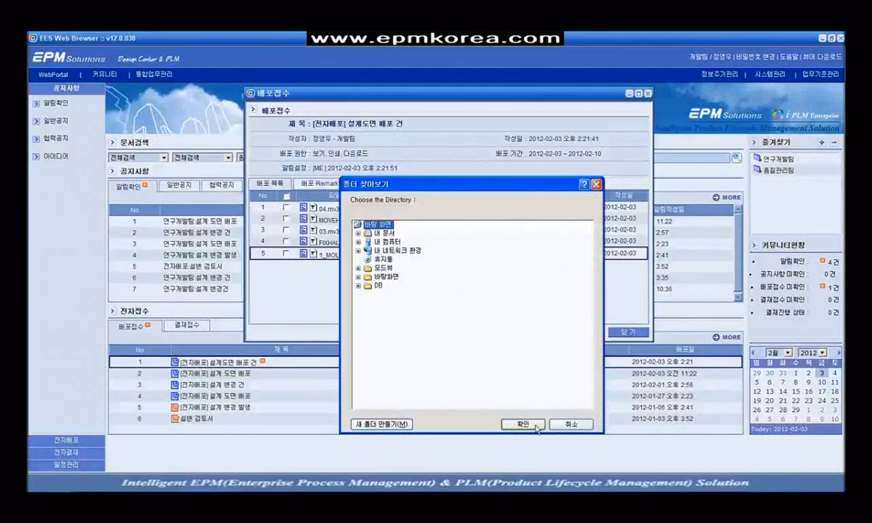
pyautogui.click(523, 425)
pyautogui.press('Return')
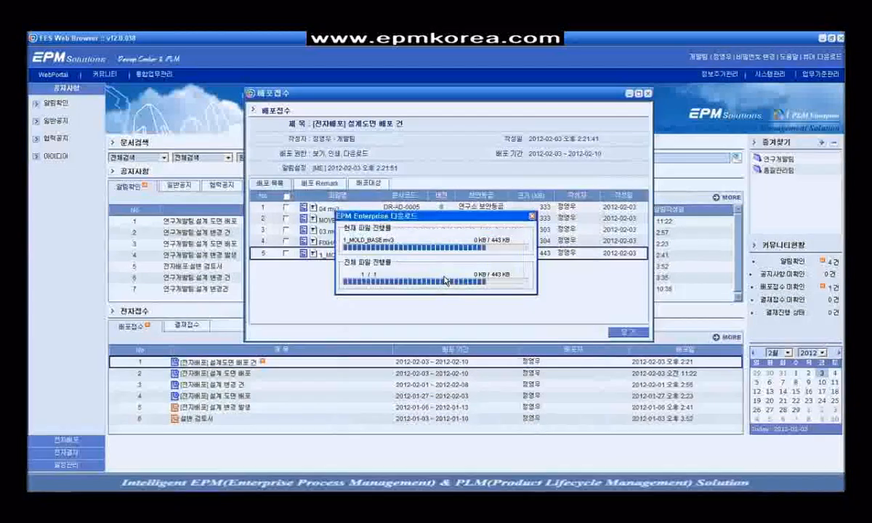
# Step: Review 1_MOLD_BASE.mv3's Publish view and download records in 사용이력, and the distribution recipients in 배포대상
pyautogui.rightClick(345, 254)
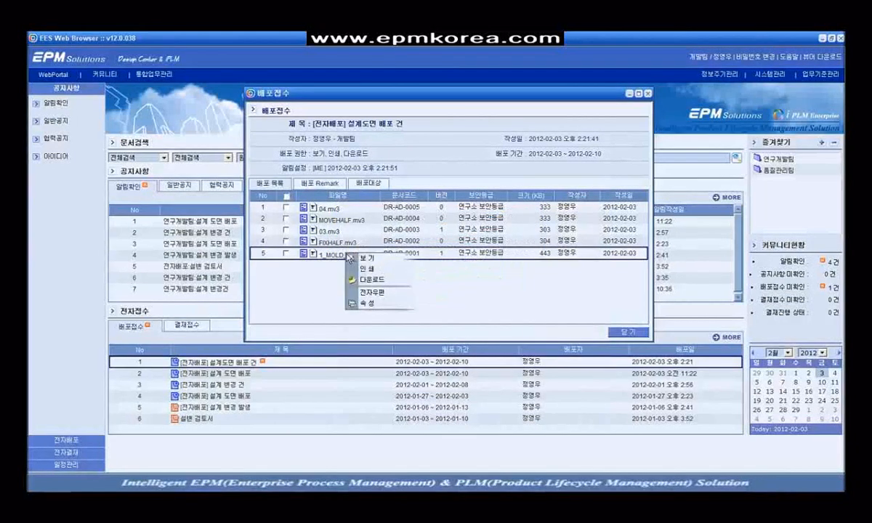
pyautogui.click(367, 305)
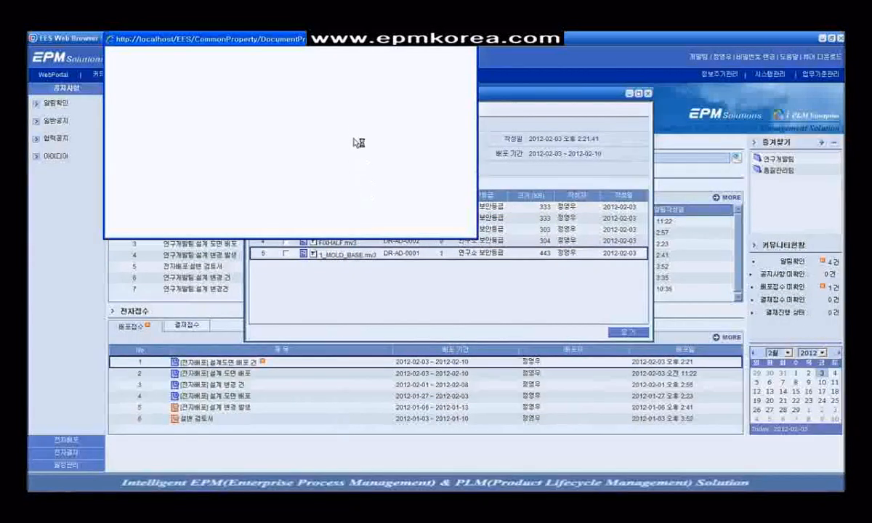
pyautogui.click(317, 69)
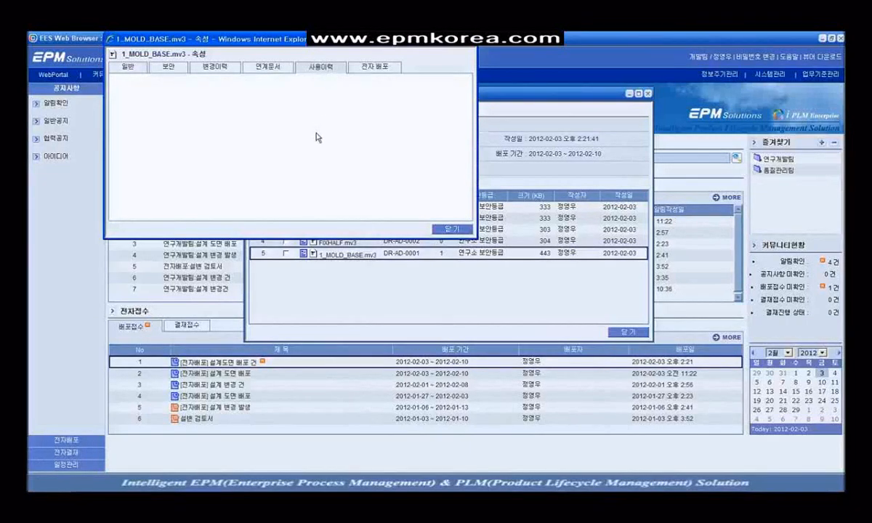
pyautogui.click(326, 102)
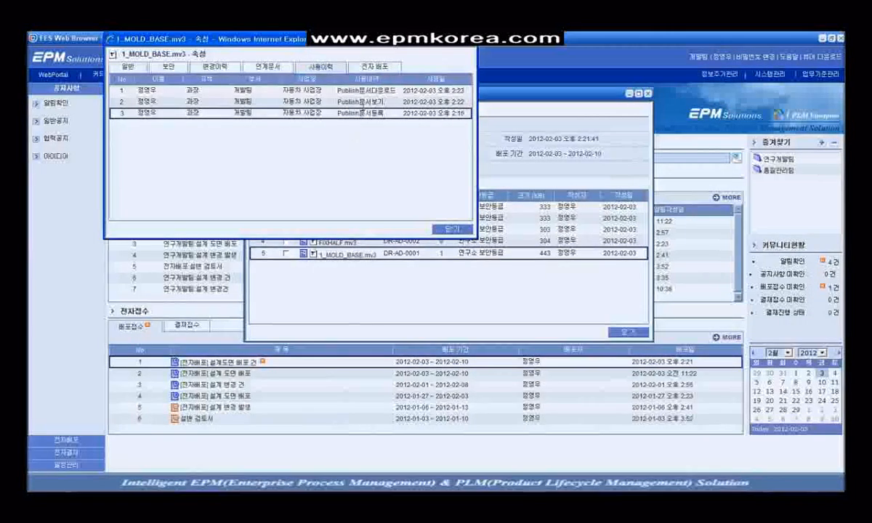
pyautogui.click(382, 90)
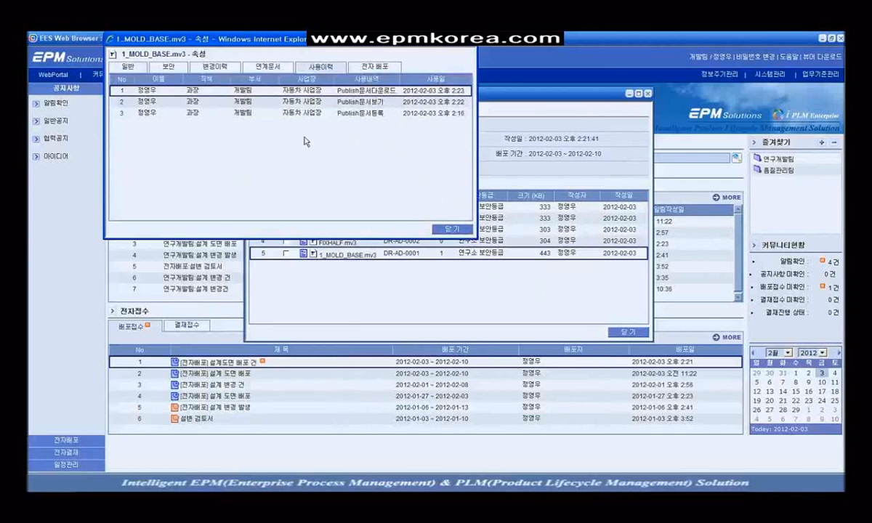
pyautogui.moveTo(549, 106); pyautogui.dragTo(677, 138)
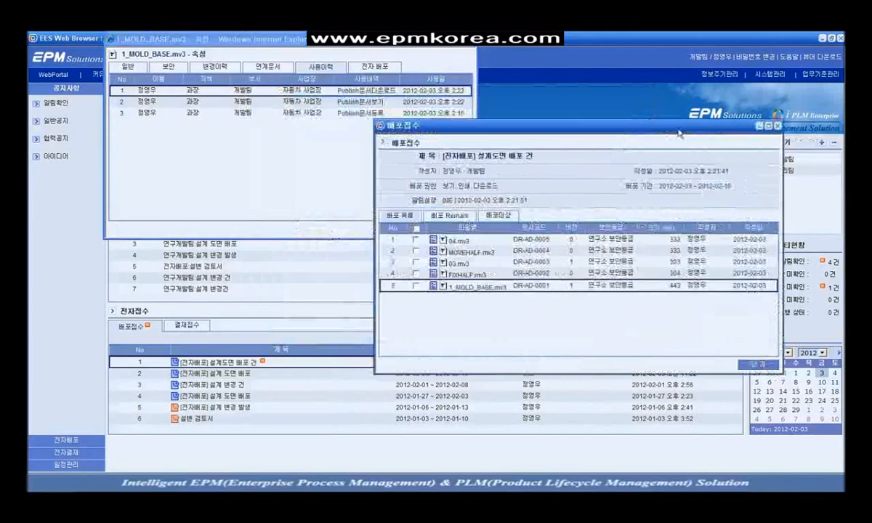
pyautogui.click(502, 216)
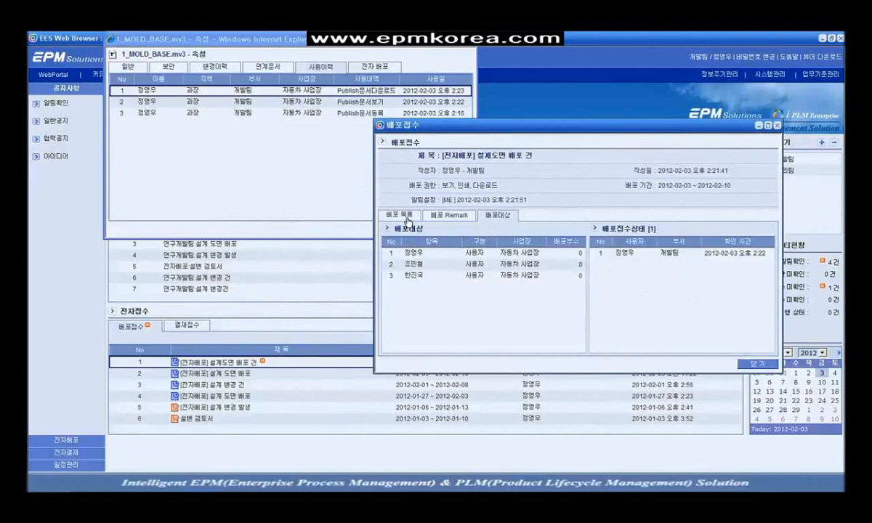
pyautogui.click(311, 159)
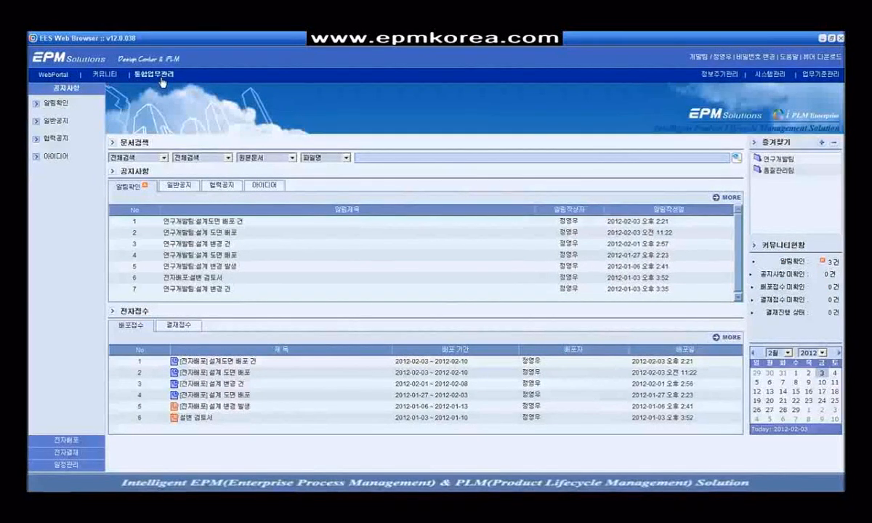
# Step: Show the details of 1_MOLD_BASE.prt in the 연구개발팀 document list
pyautogui.click(162, 83)
pyautogui.click(71, 104)
pyautogui.click(142, 138)
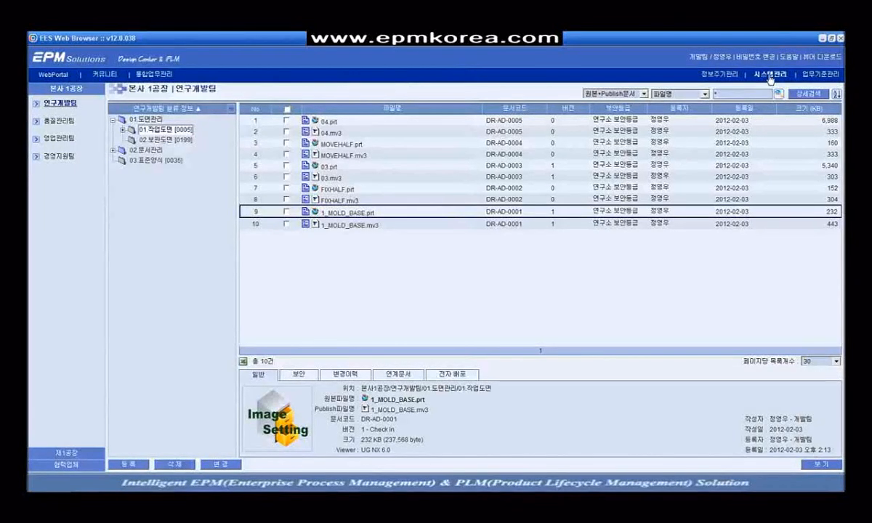
# Step: Search the 사용이력관리 usage history for 2012-02-03, returning 176 records
pyautogui.click(771, 76)
pyautogui.click(64, 434)
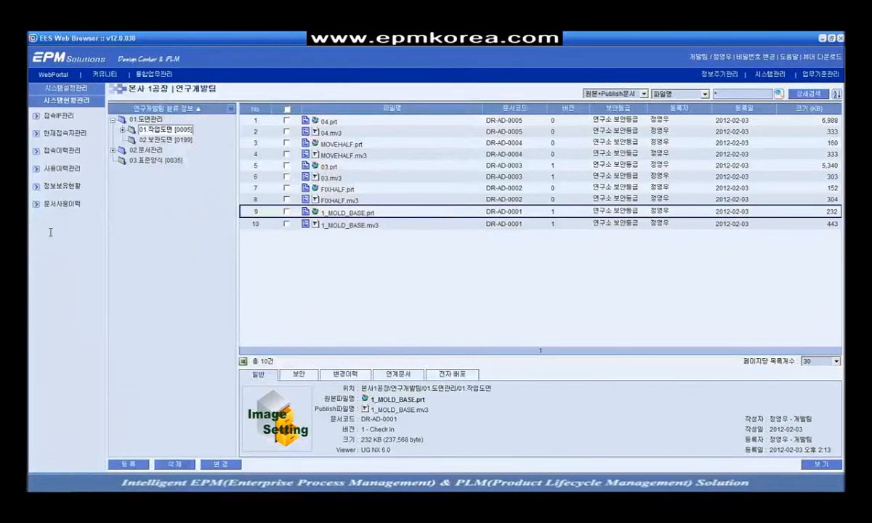
pyautogui.click(62, 169)
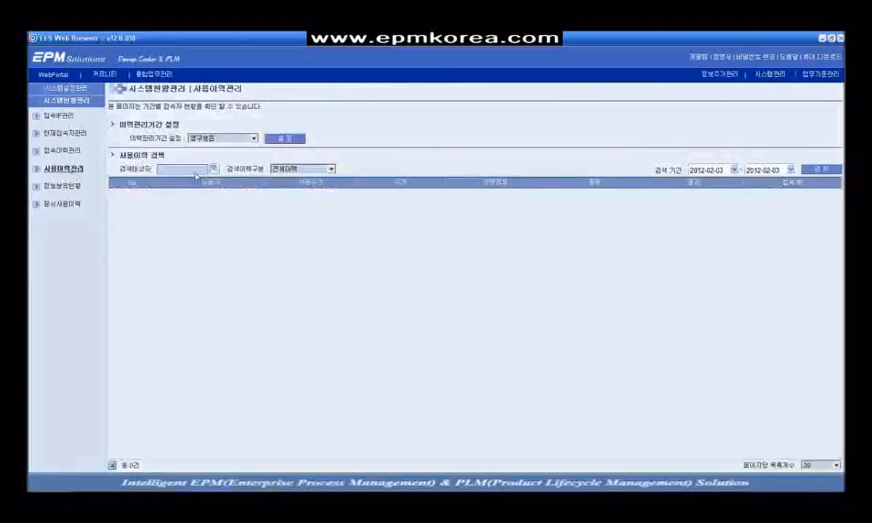
pyautogui.click(821, 169)
pyautogui.scroll(-3, 785, 247)
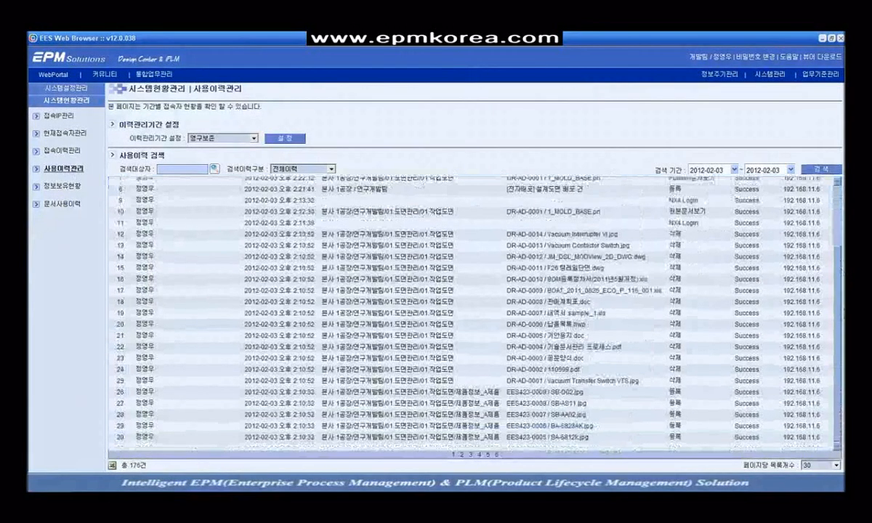
pyautogui.scroll(5, 378, 291)
pyautogui.click(385, 205)
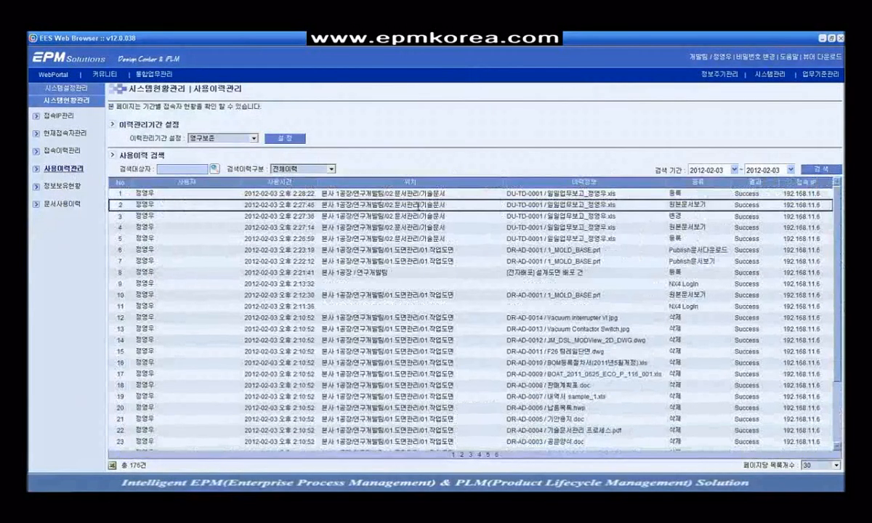
# Step: Preview the usage-history report, cancel its List.xls export, and return to 연구개발팀 folders
pyautogui.click(114, 467)
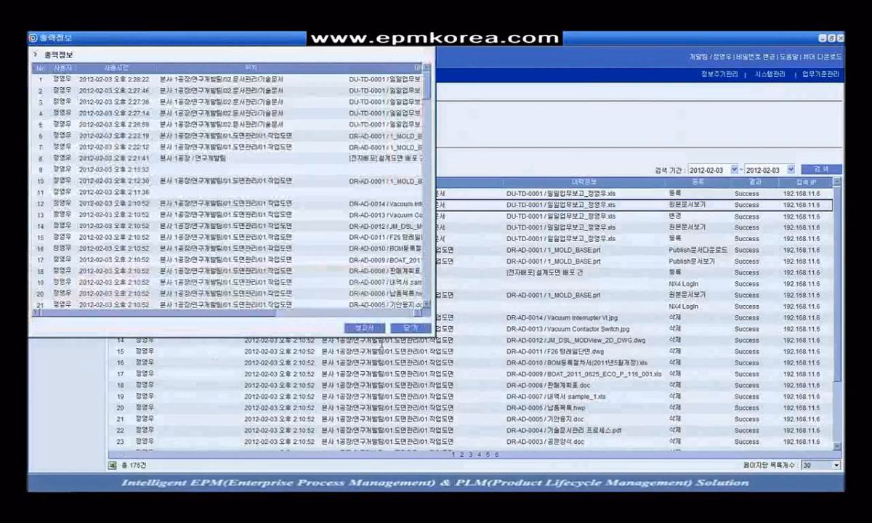
pyautogui.click(359, 327)
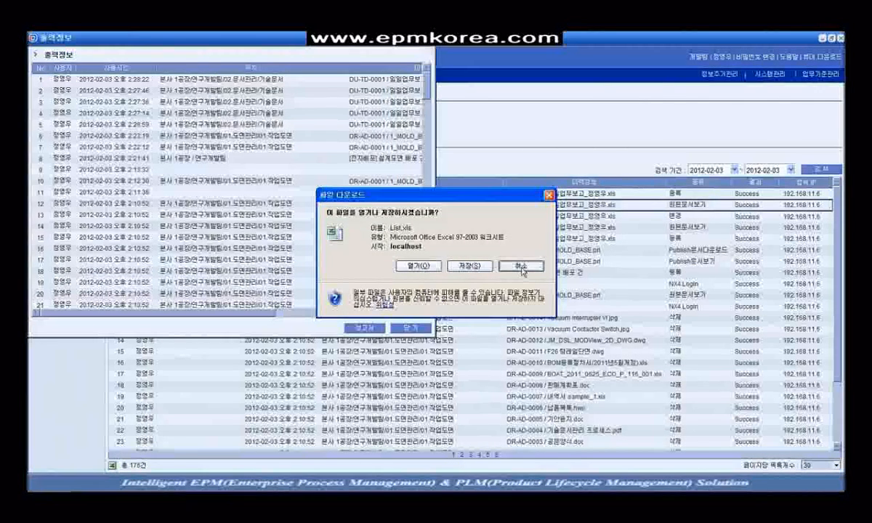
pyautogui.click(522, 268)
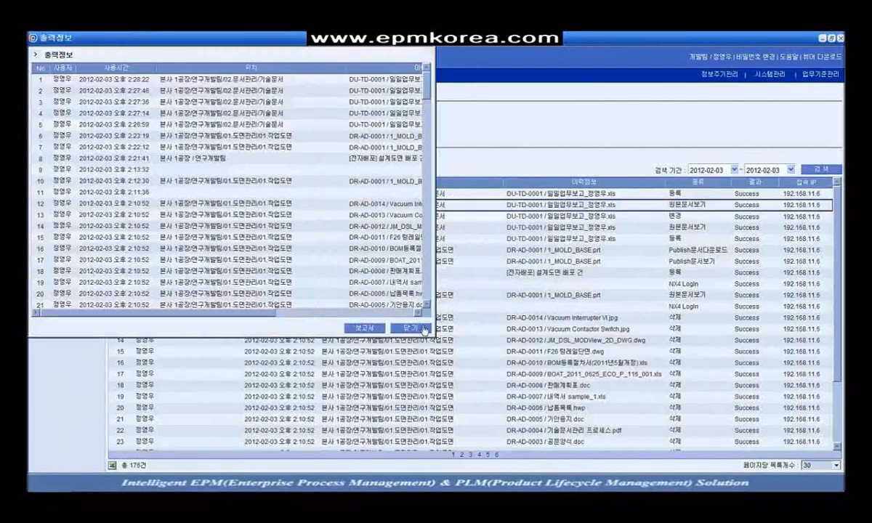
pyautogui.click(411, 329)
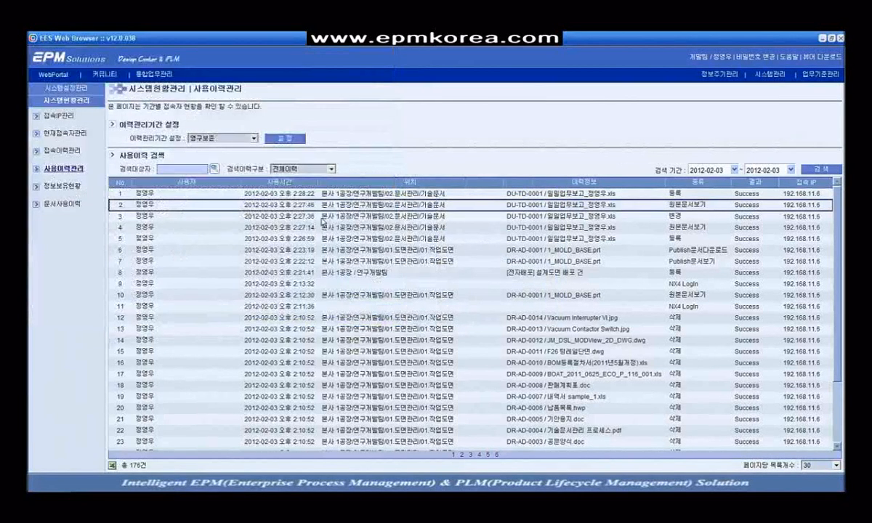
pyautogui.click(170, 77)
pyautogui.click(64, 103)
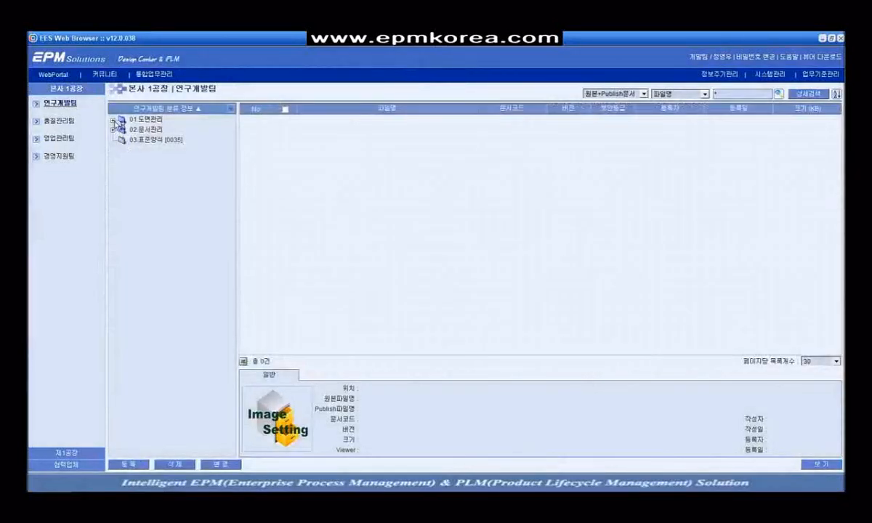
# Step: Expand 01.도면관리 > 01.작업도면, then open 메뉴관리 listing the 11 top-level menus
pyautogui.click(113, 120)
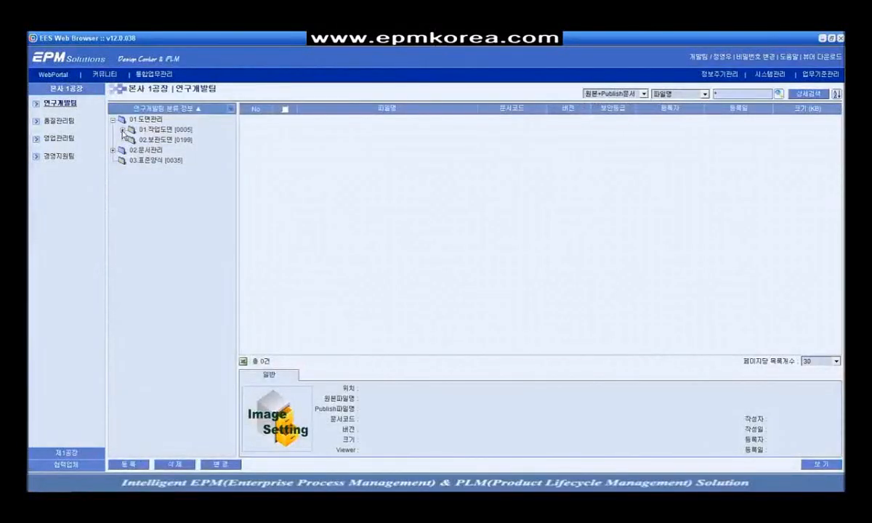
pyautogui.click(123, 130)
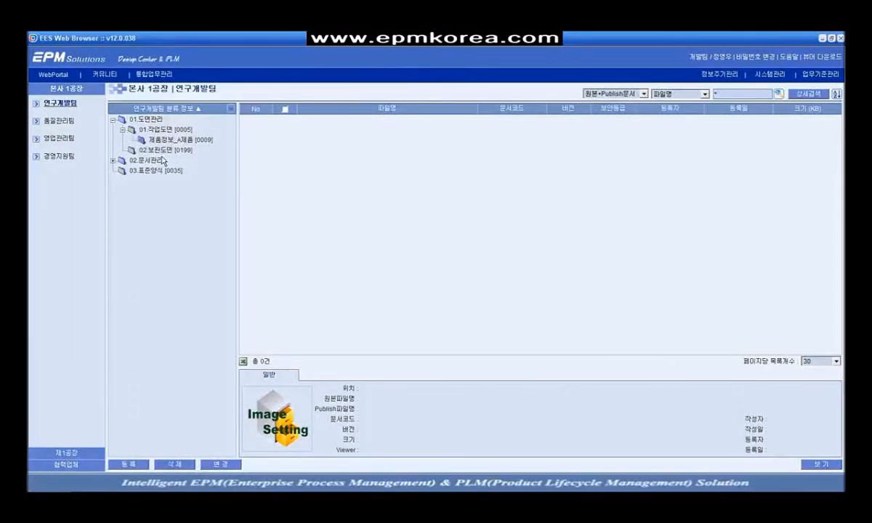
pyautogui.click(770, 75)
pyautogui.click(58, 121)
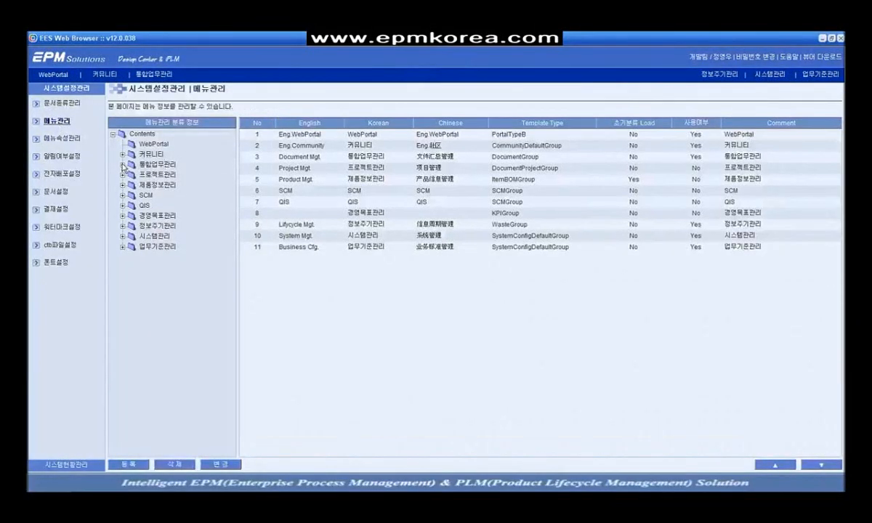
# Step: Rename the 본사 1공장 menu's Korean caption to 이피엠솔루션즈 and open its 연구개발팀 documents
pyautogui.click(122, 164)
pyautogui.rightClick(166, 174)
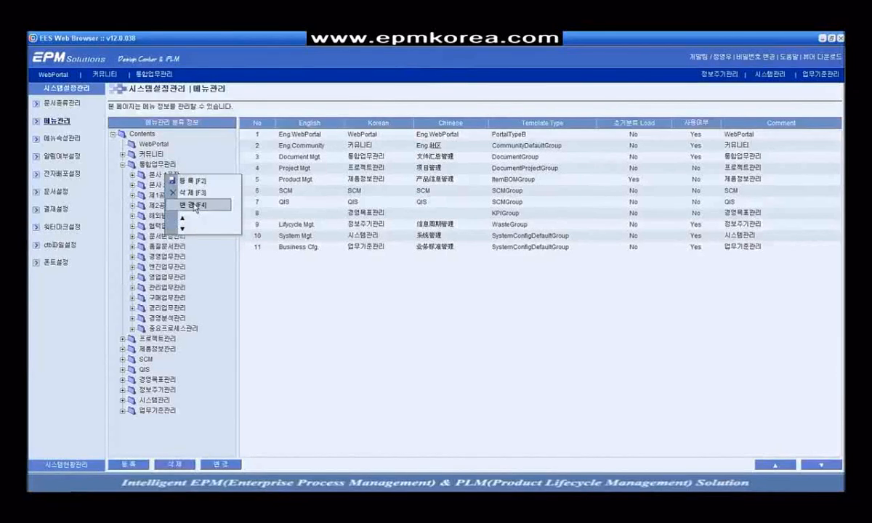
pyautogui.rightClick(155, 176)
pyautogui.click(187, 207)
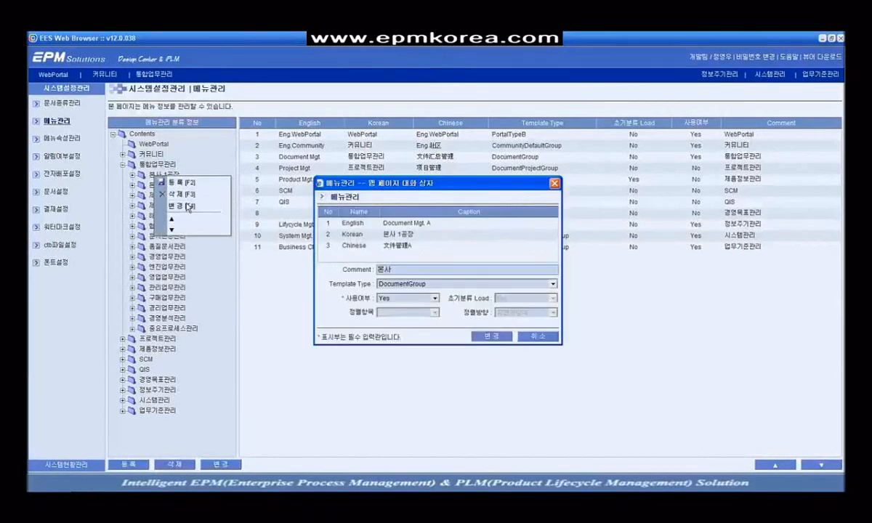
pyautogui.click(423, 234)
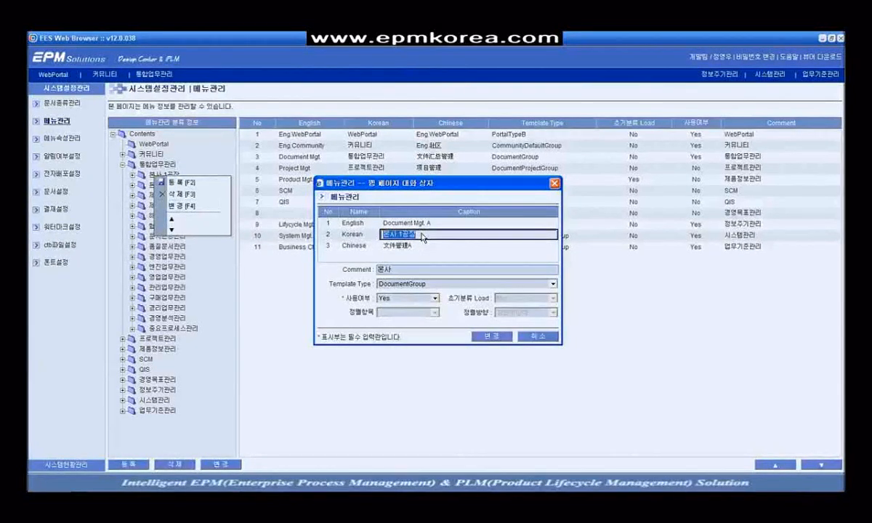
pyautogui.write('이')
pyautogui.write('솔루션즈')
pyautogui.click(487, 336)
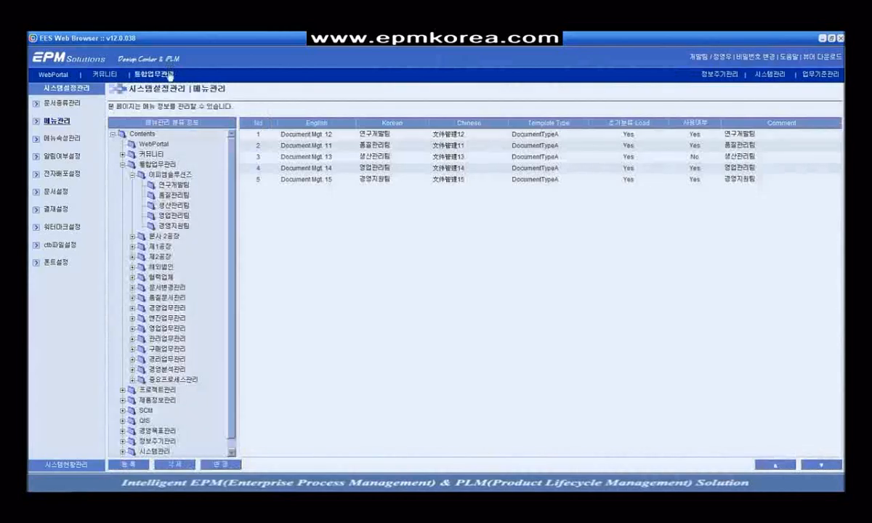
pyautogui.click(169, 76)
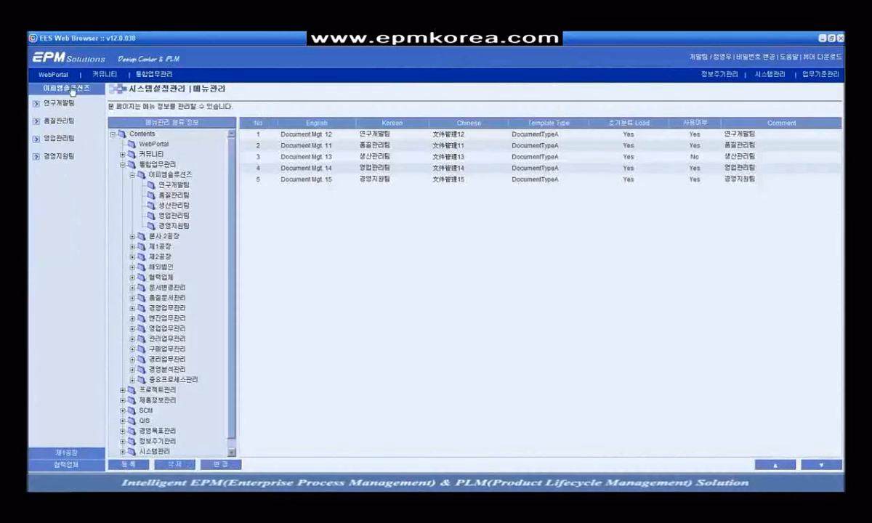
pyautogui.click(59, 103)
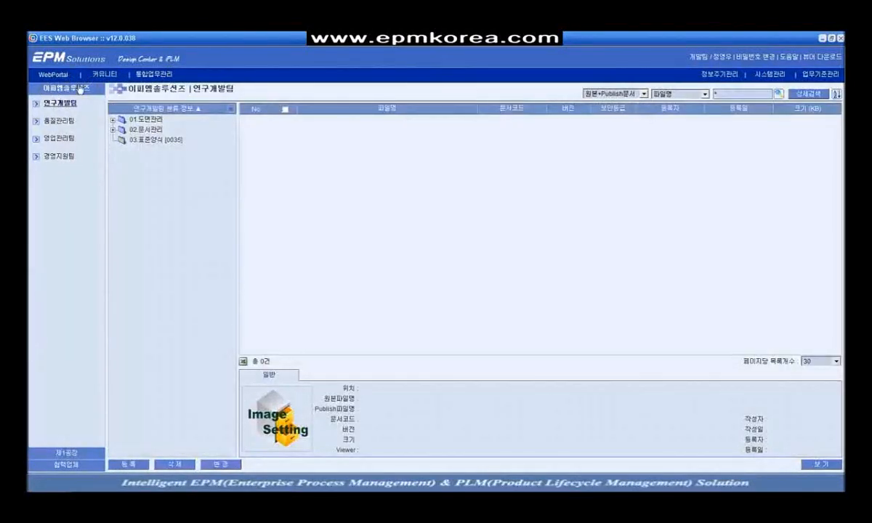